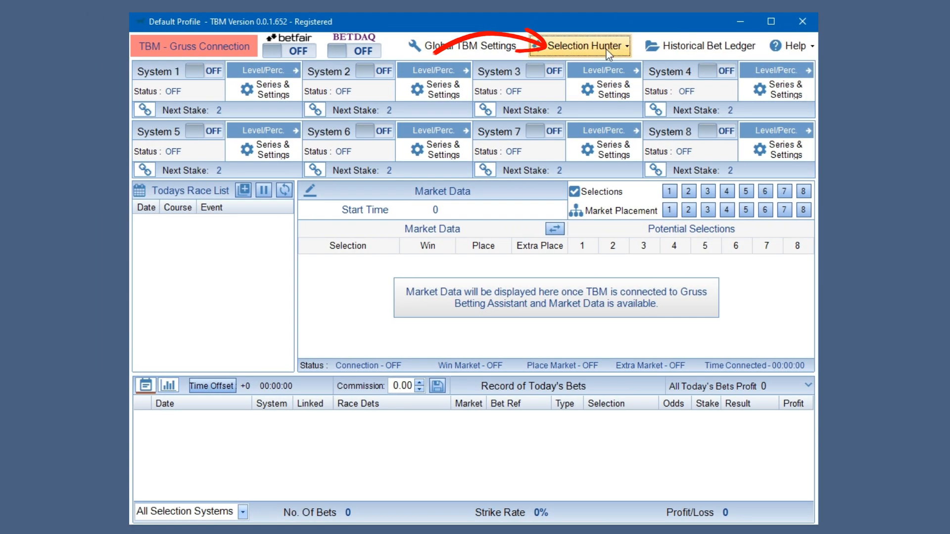
Step: Open Selection Hunter for UK/IRE Horse Racing and run a query with no criteria enabled
click(621, 48)
click(606, 68)
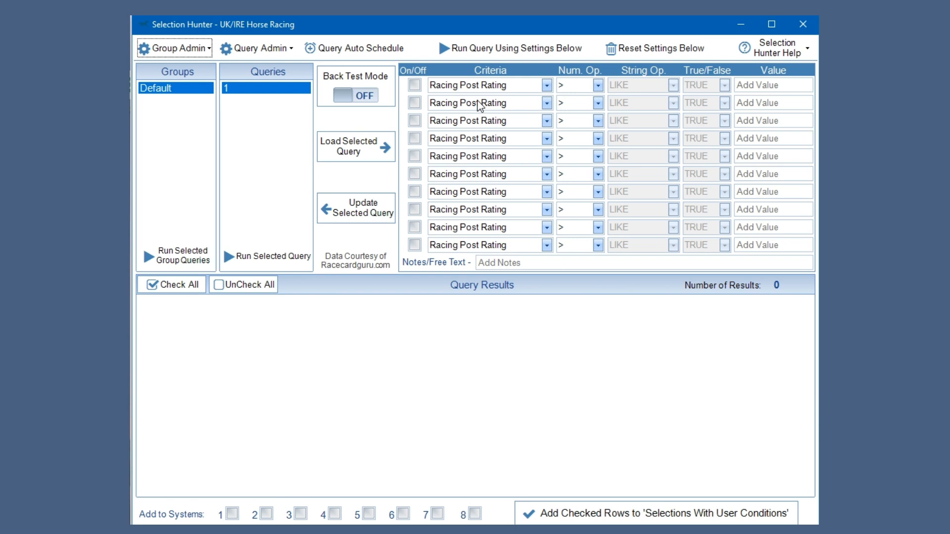
click(549, 55)
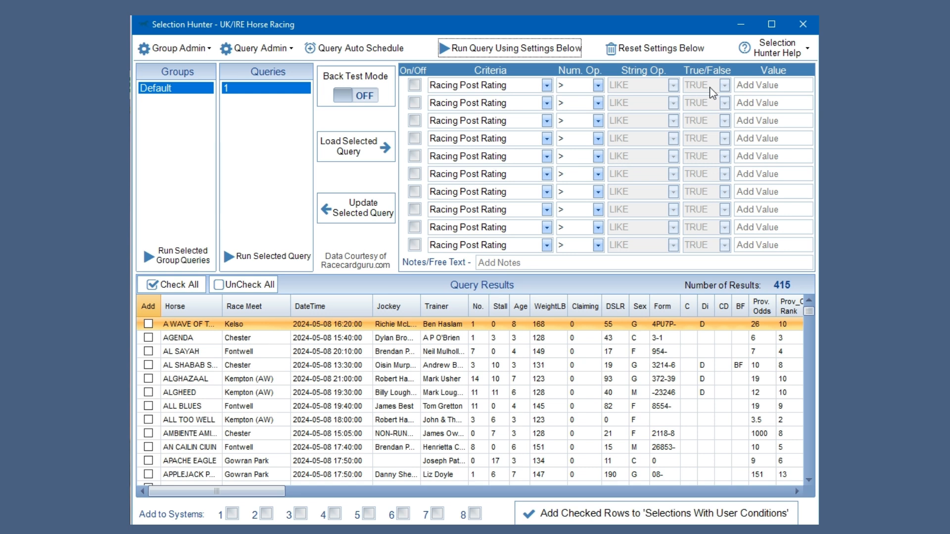
Step: Enable the first criterion as Racing Post Rating > 150 and run the query
click(749, 87)
text(150)
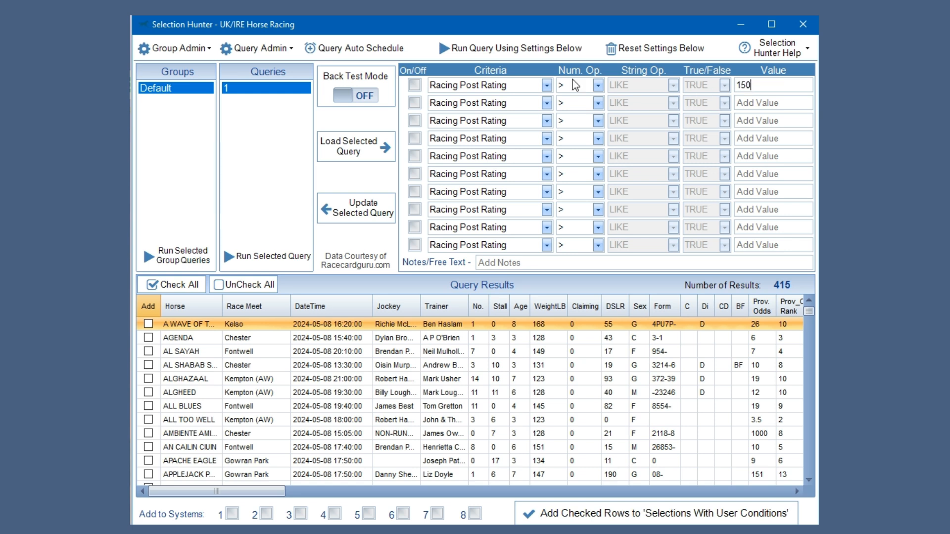
click(415, 85)
click(497, 52)
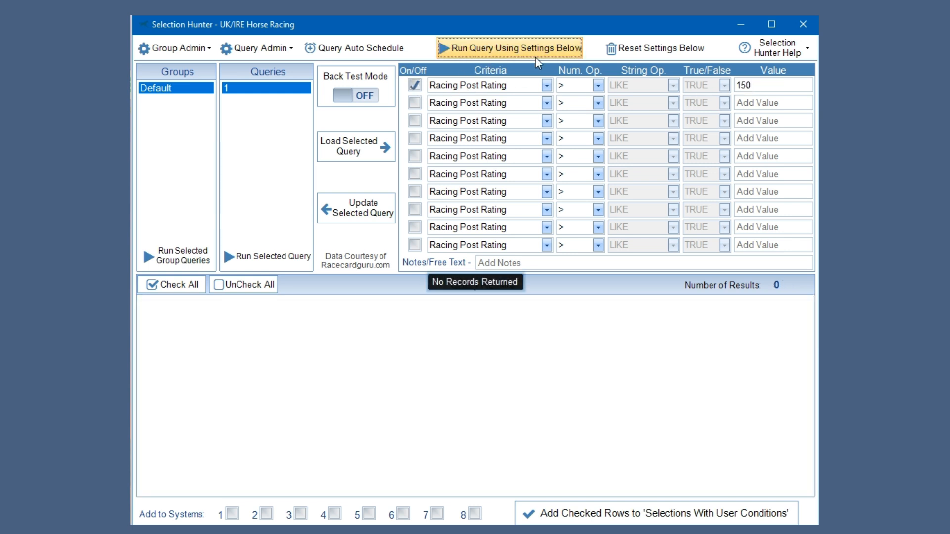
Step: Set the Racing Post Rating threshold to 140 and rerun the query
click(767, 89)
key(BackSpace)
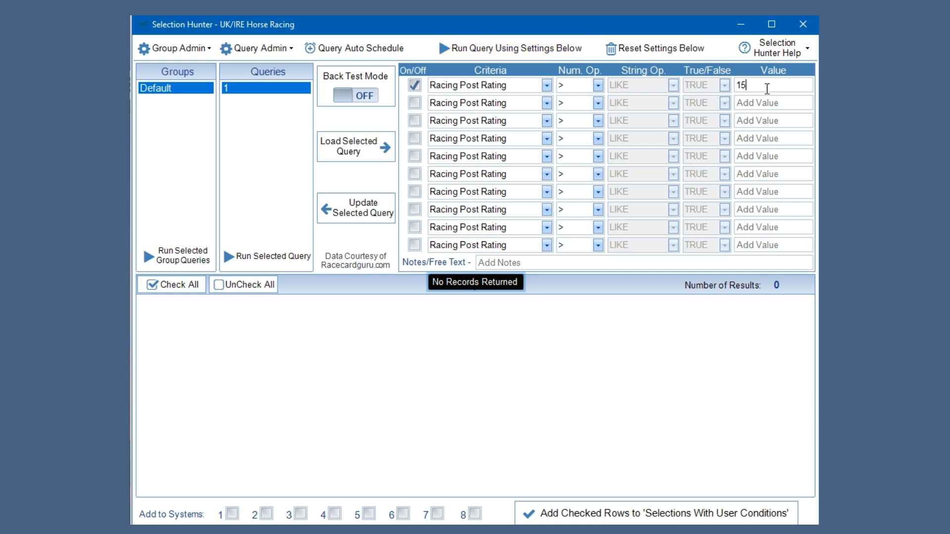
text(40)
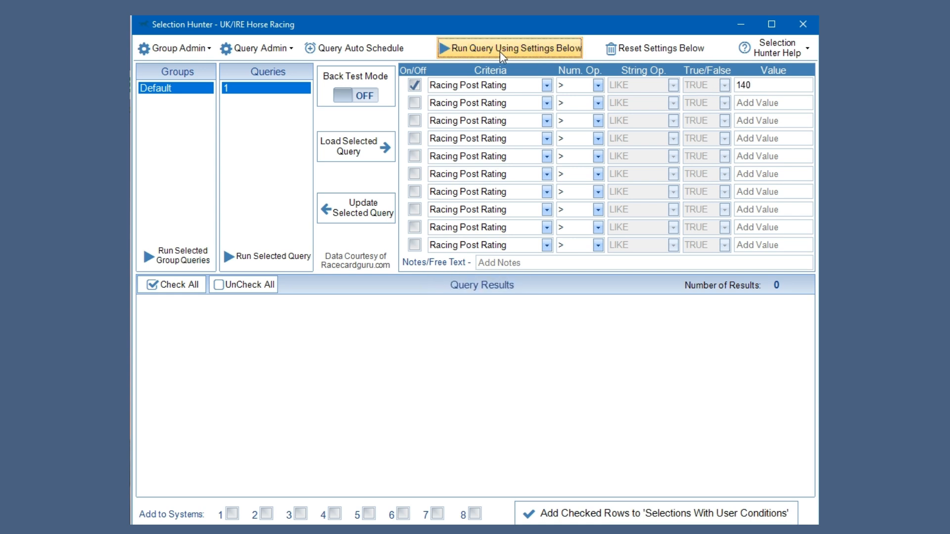
click(500, 51)
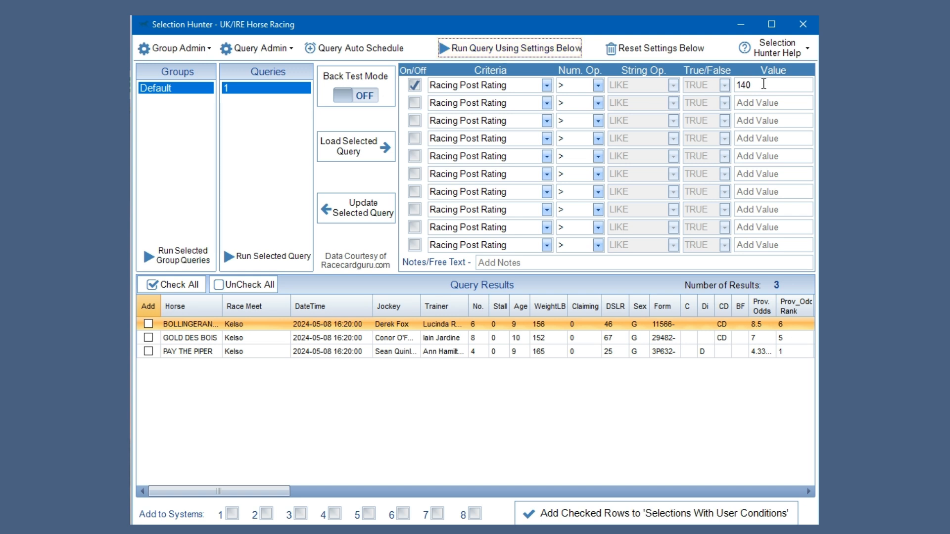
Step: Set the Racing Post Rating threshold to 130 and rerun the query
click(770, 86)
text(30)
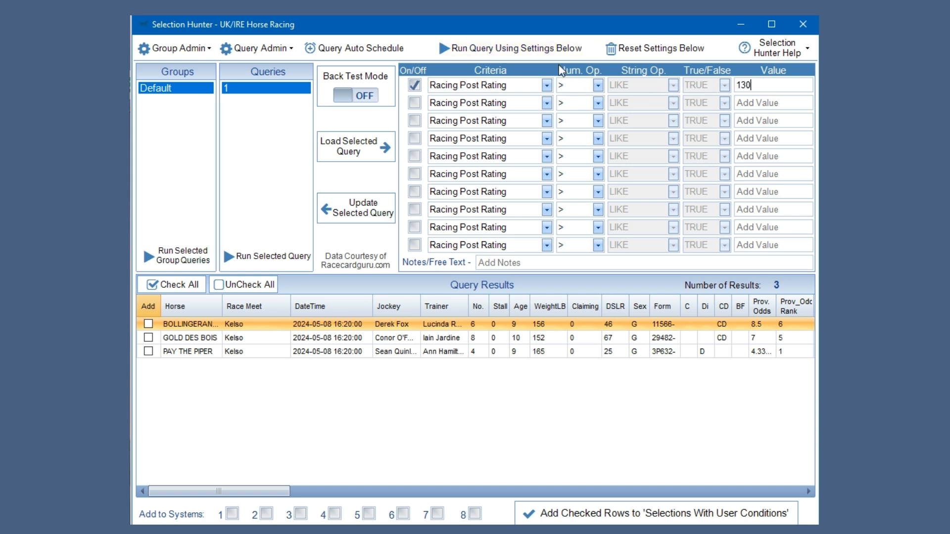
click(526, 43)
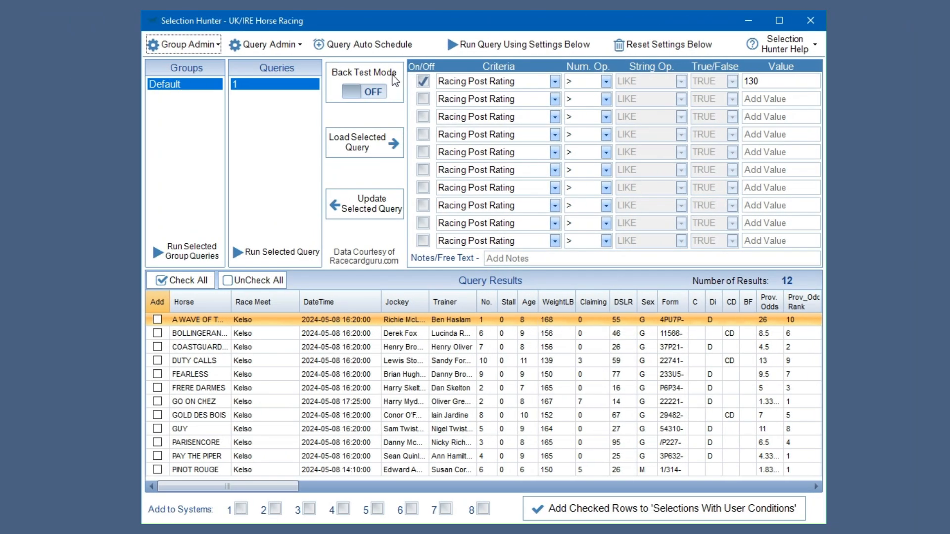
Step: Turn on Back Test Mode and run the query, once over the default range and again over Abbrev Data (Jan 23 - Now)
click(375, 96)
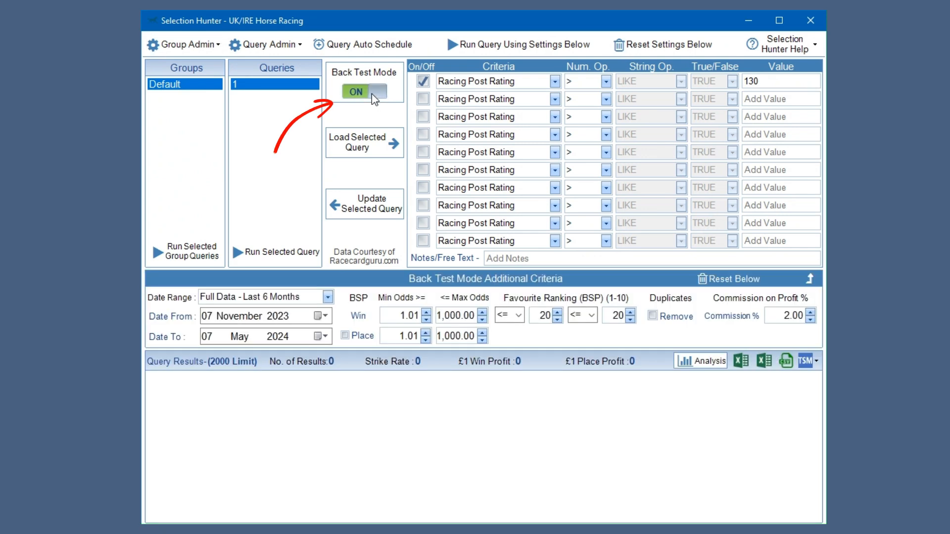
click(489, 44)
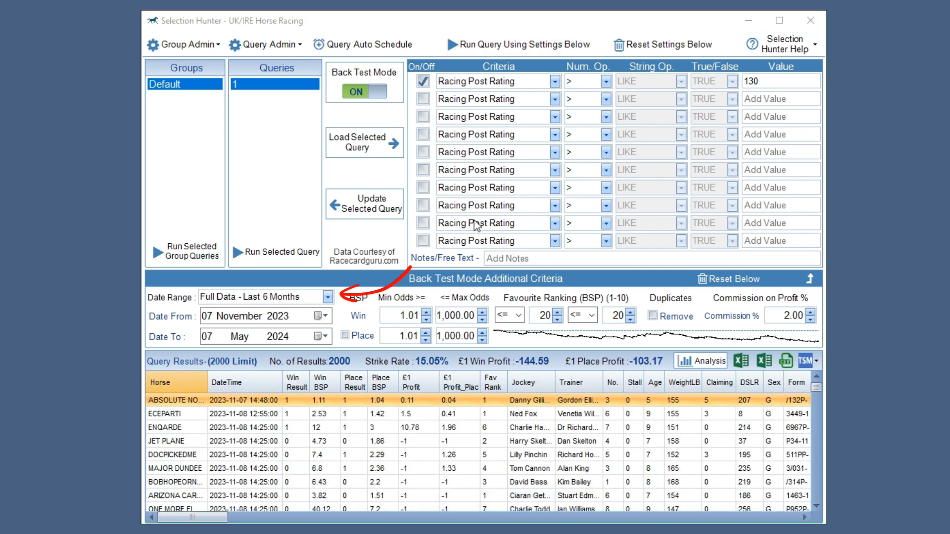
click(330, 295)
click(304, 321)
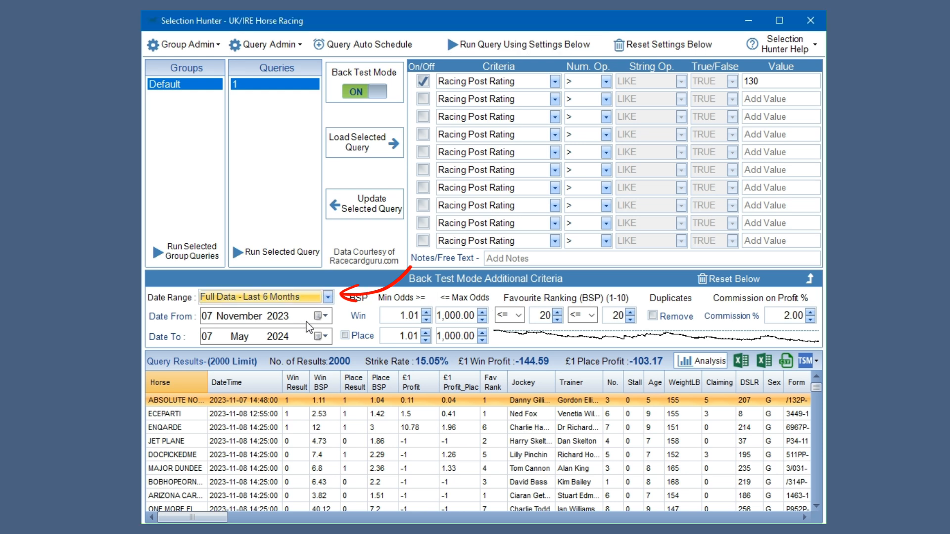
click(498, 45)
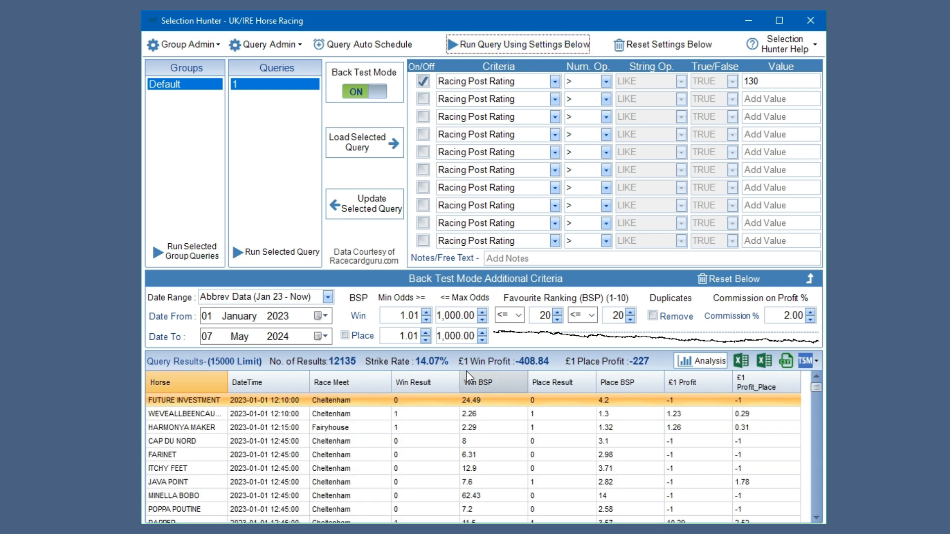
Step: Limit the first favourite ranking condition to <= 1 and rerun the back test
double_click(544, 316)
text(1)
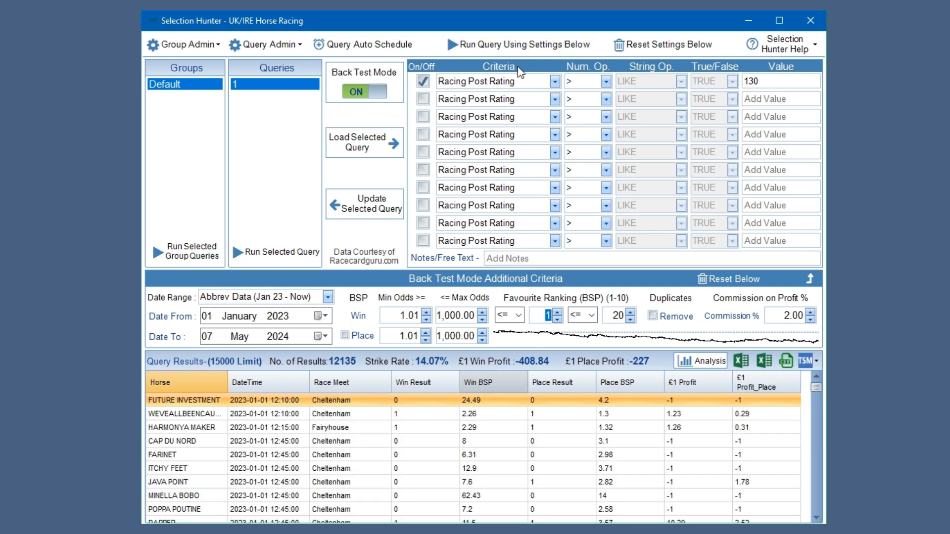
click(512, 41)
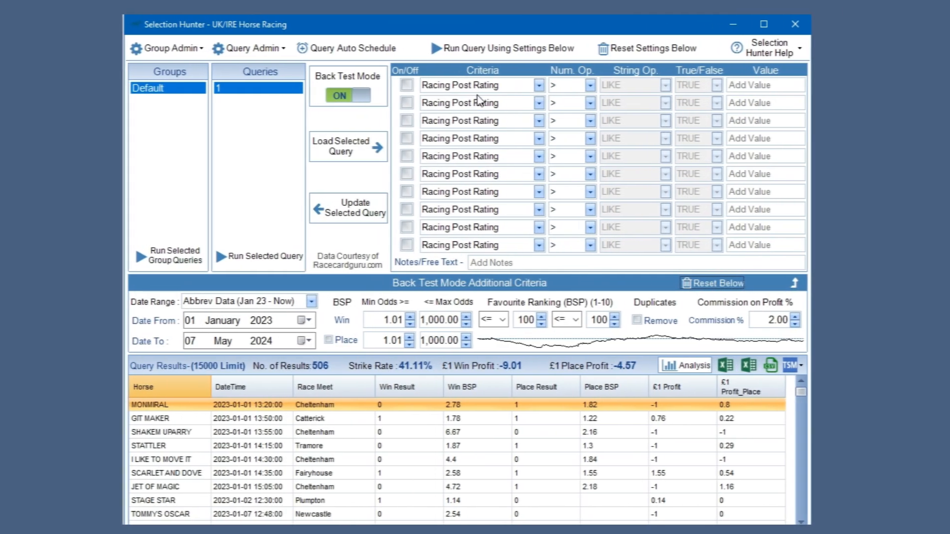
Step: Enable the first criteria row and choose Stall as its criterion after looking through the available criteria
click(406, 85)
click(539, 85)
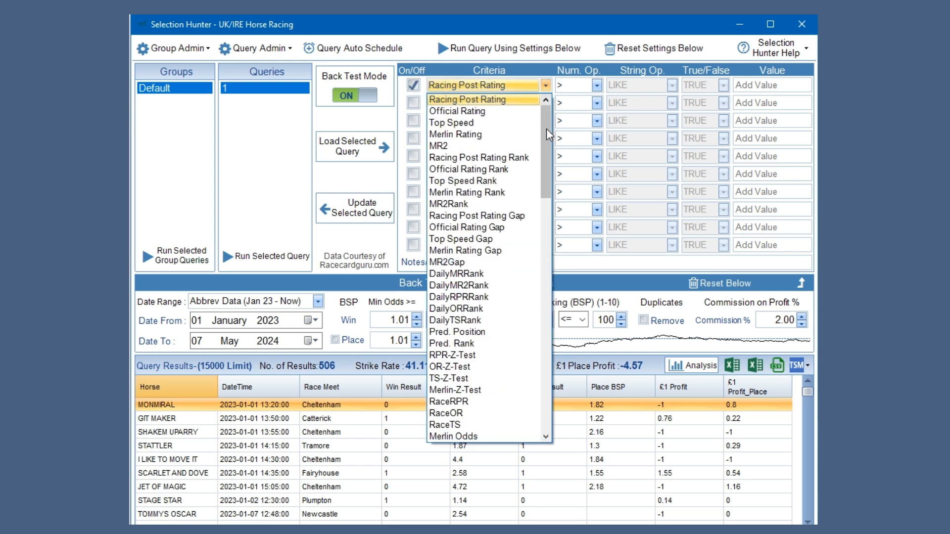
drag(546, 128, 561, 313)
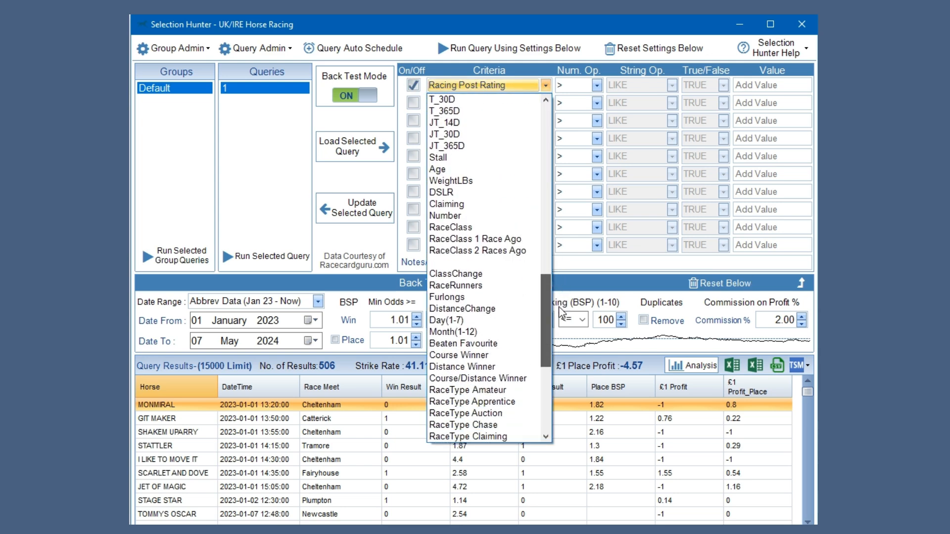
scroll(560, 313, down, 6)
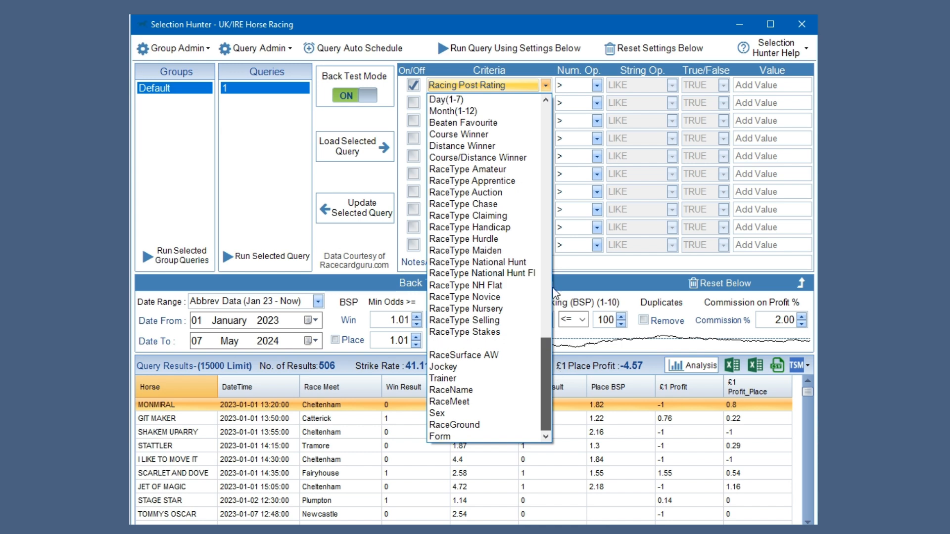
scroll(553, 287, up, 20)
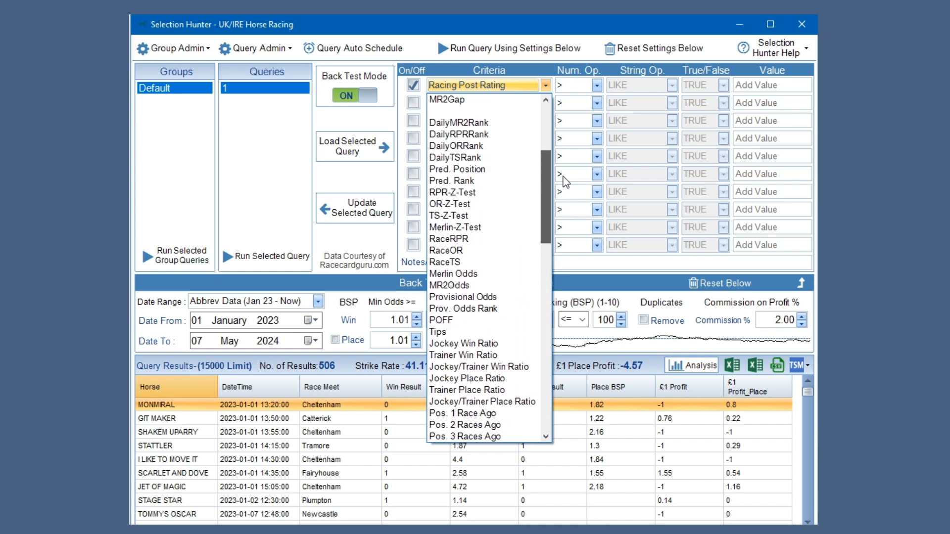
scroll(564, 181, up, 5)
scroll(561, 167, down, 1)
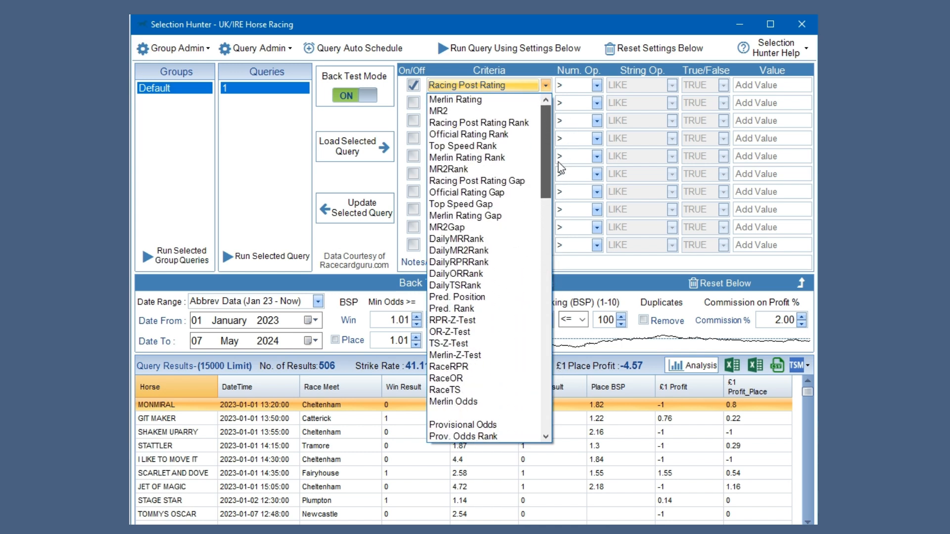
scroll(560, 167, down, 10)
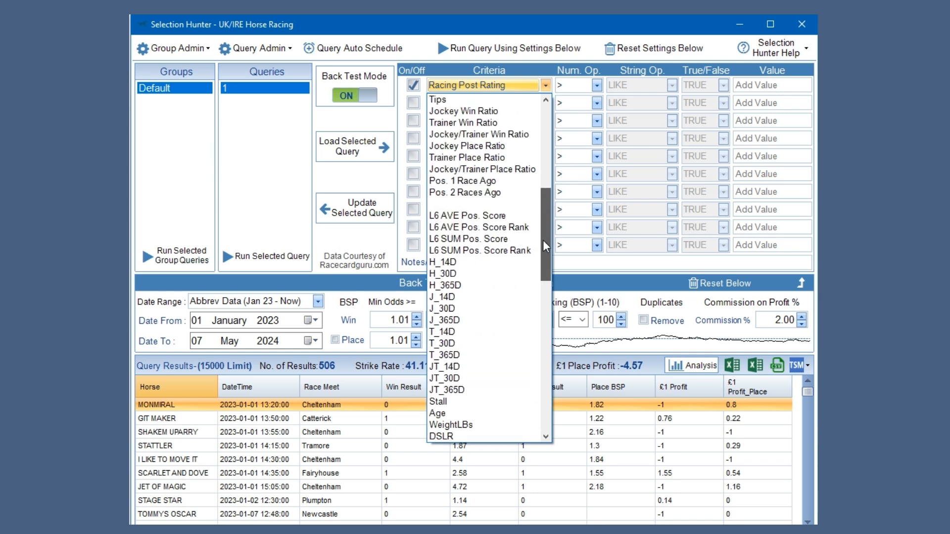
scroll(543, 239, down, 2)
click(480, 322)
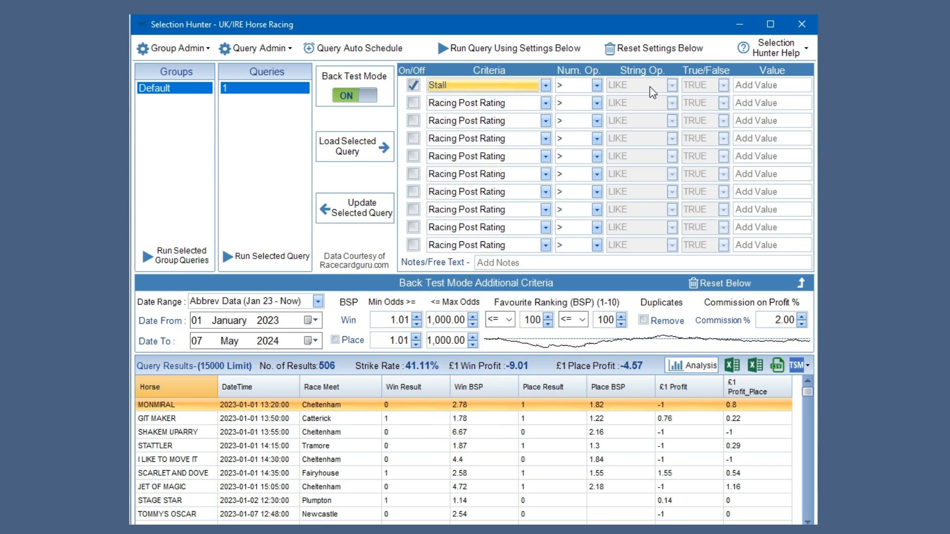
Step: Back test Stall > 0, first without a favourite limit and again with the first favourite ranking condition at <= 1
click(758, 83)
text(0)
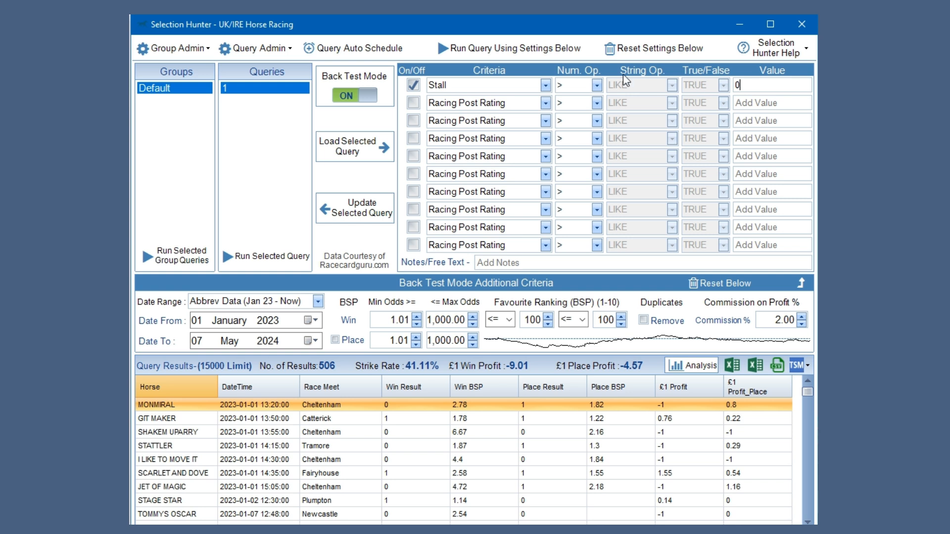
click(518, 49)
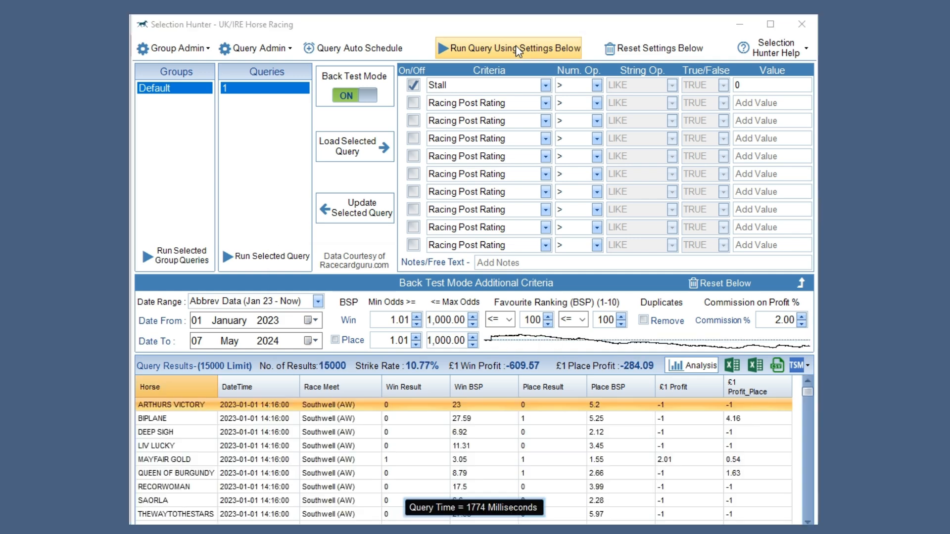
click(532, 335)
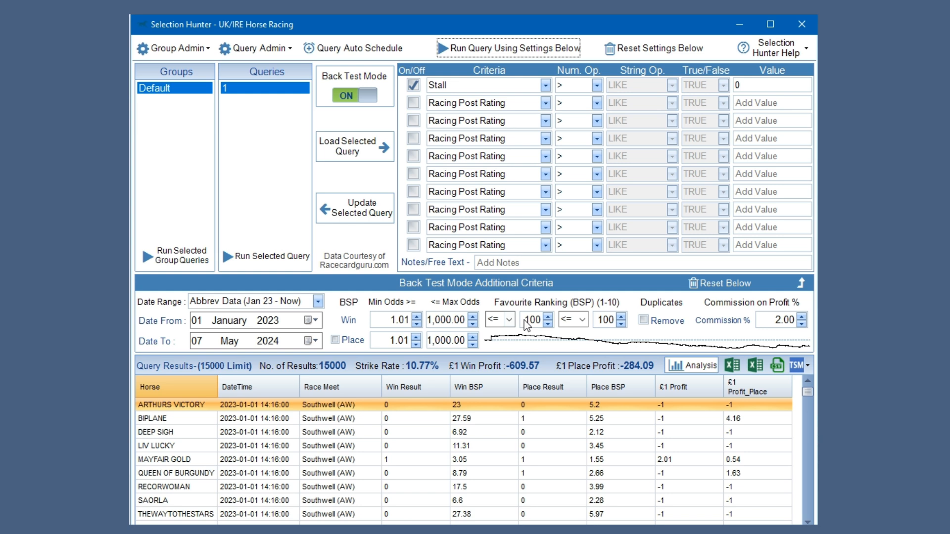
click(501, 52)
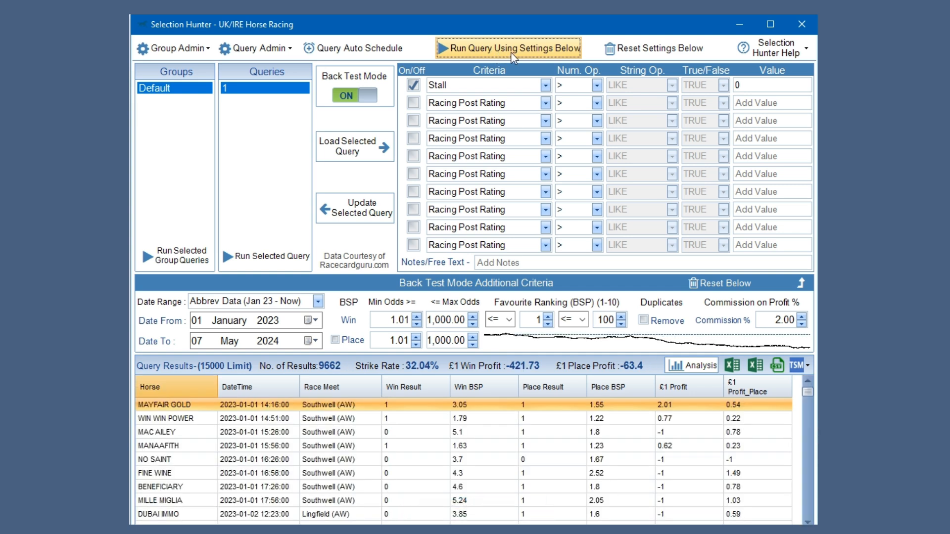
Step: Change the Stall condition's operator to = and rerun the back test
click(596, 87)
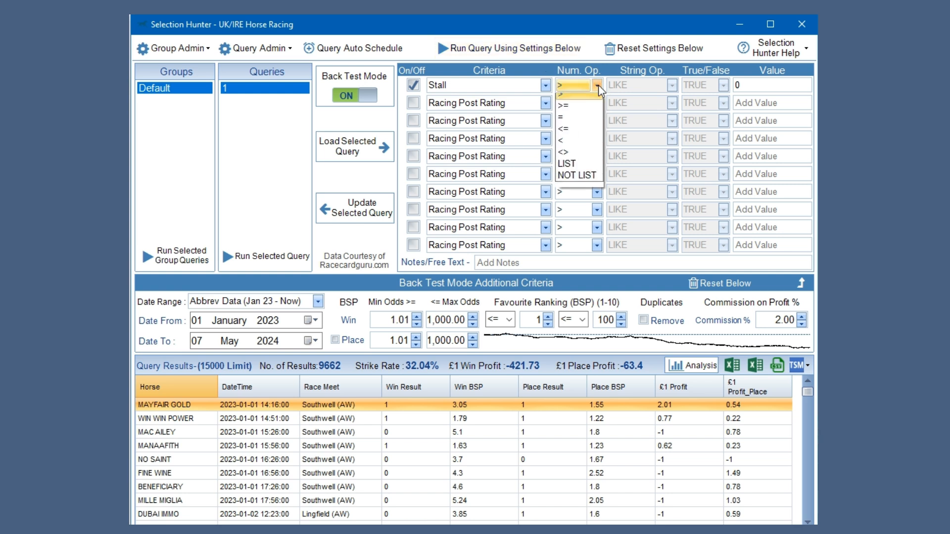
click(573, 124)
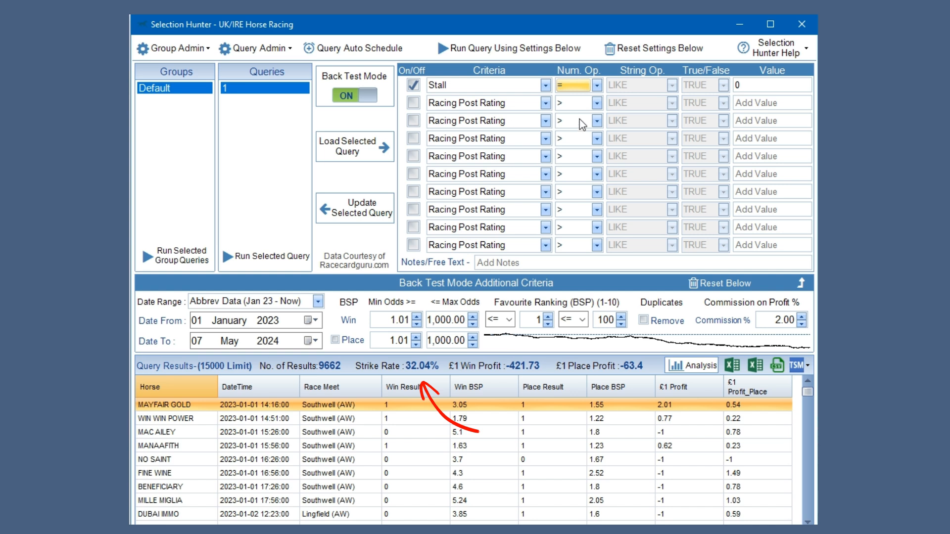
click(506, 52)
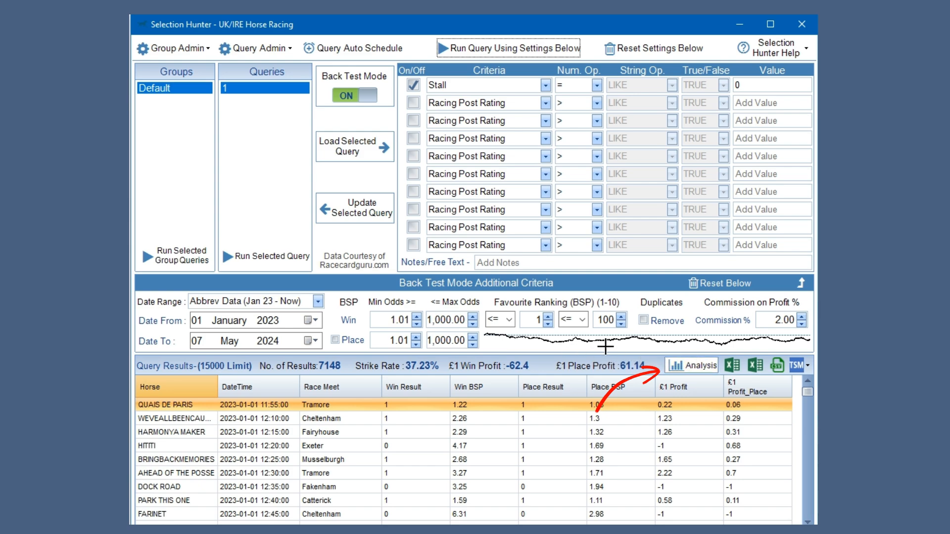
Step: Open the additional breakdown from the back test analysis and group the results by RaceRunners
click(692, 367)
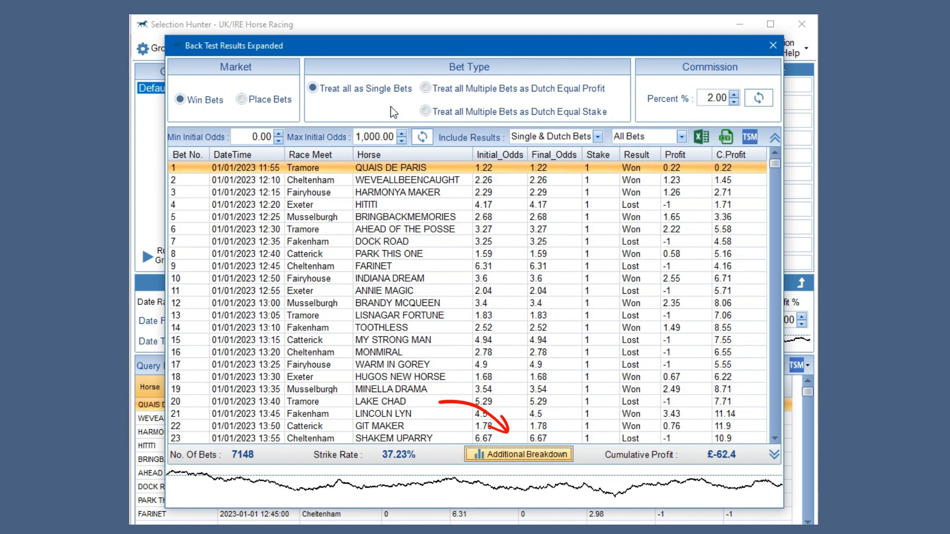
click(519, 454)
click(389, 68)
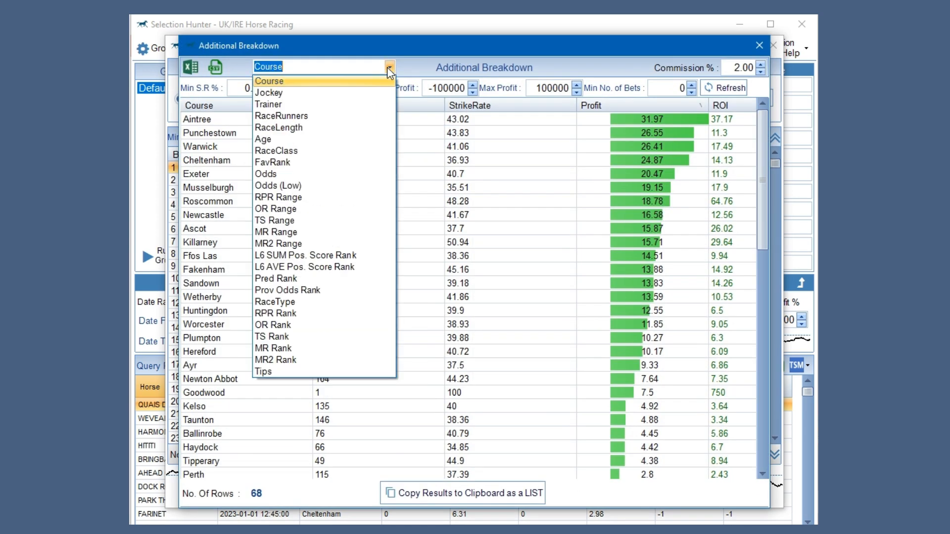
click(351, 115)
Step: Break the back test results down by RaceLength and by Age
click(389, 67)
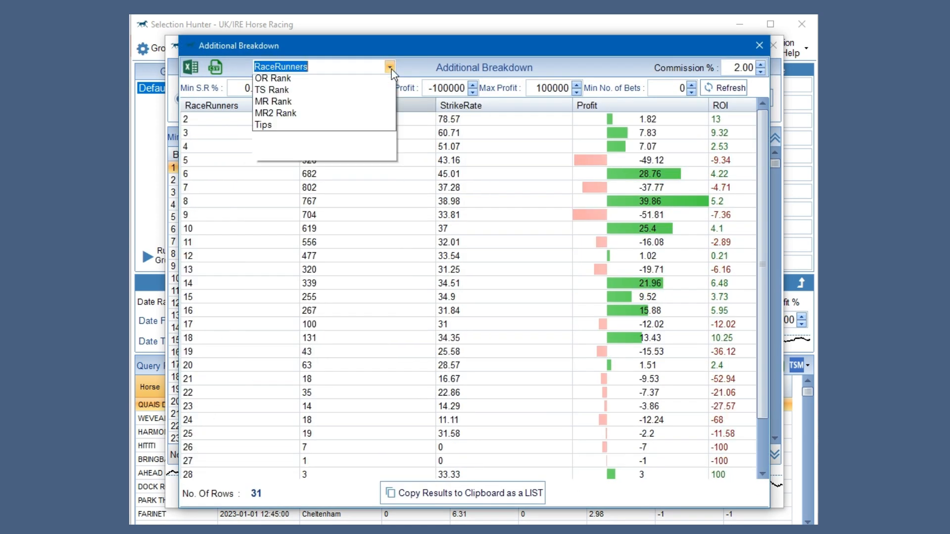
click(365, 128)
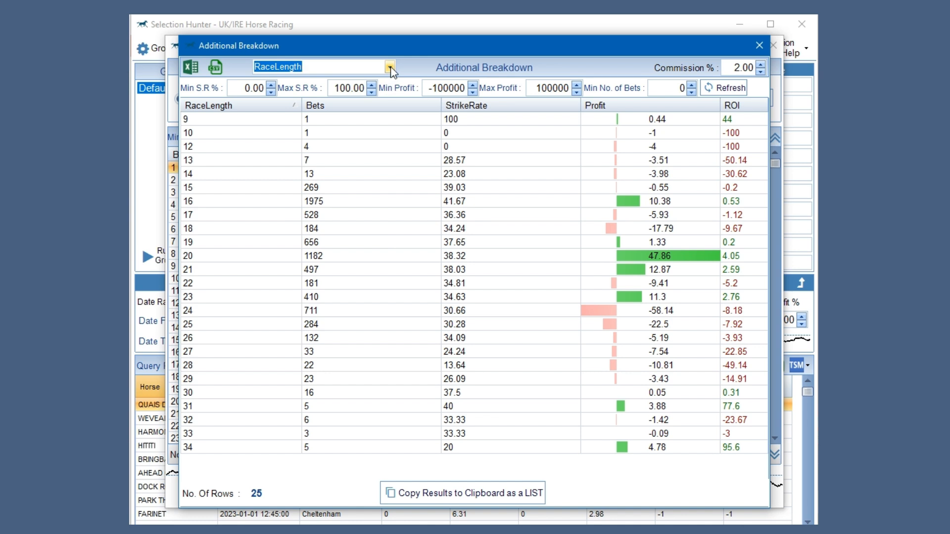
click(390, 68)
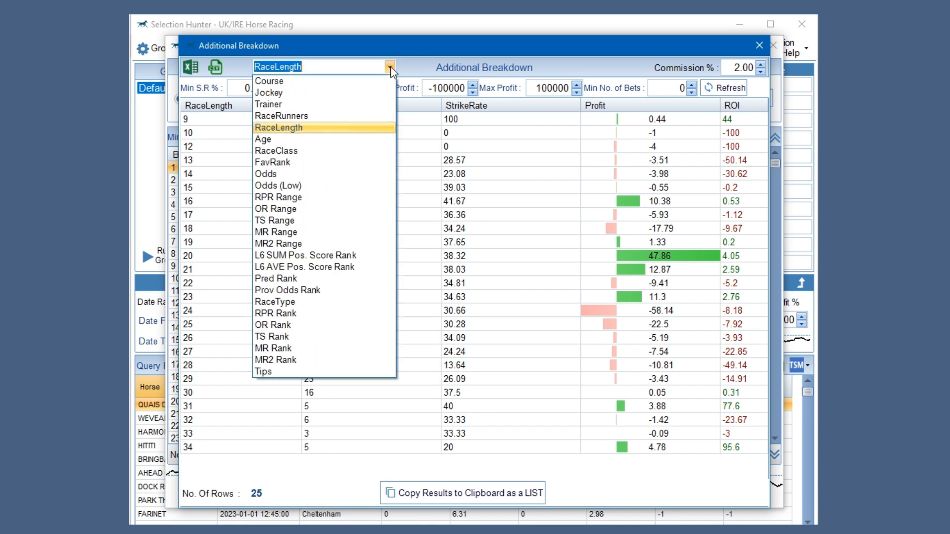
click(361, 139)
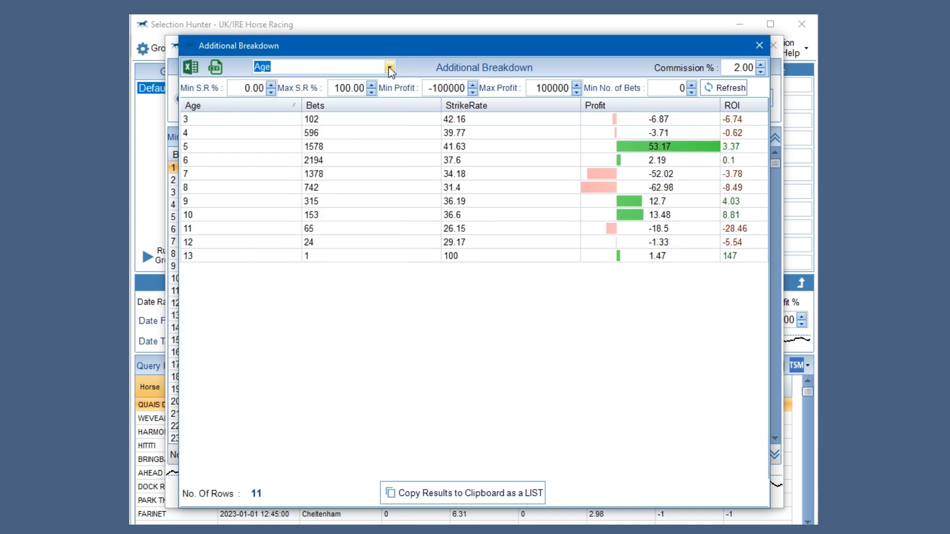
Step: Break the back test results down by RaceClass and by Odds
click(390, 68)
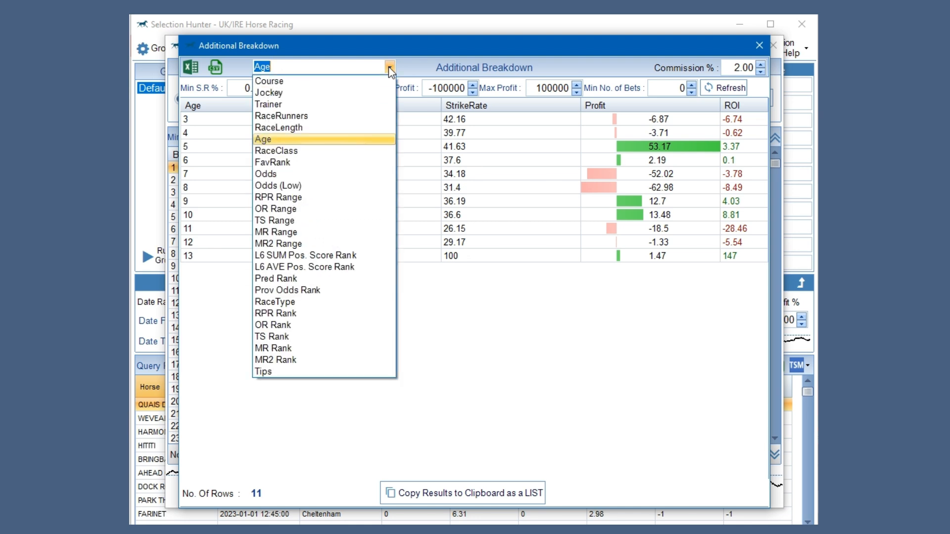
click(343, 155)
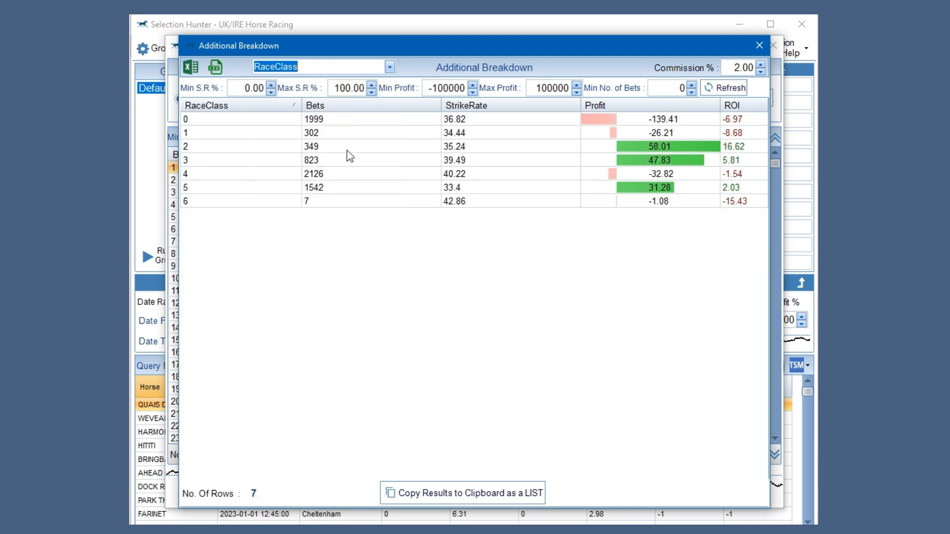
click(390, 66)
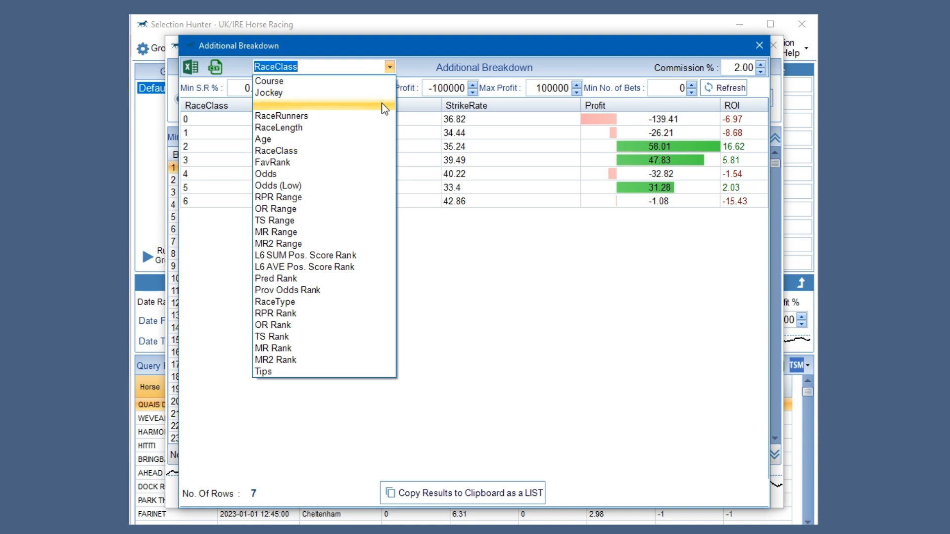
click(353, 177)
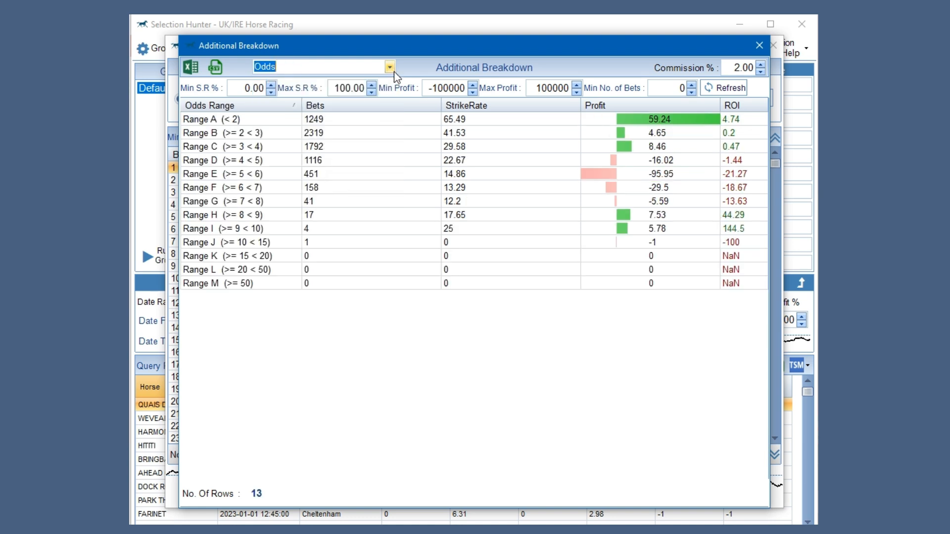
Step: Group the breakdown by Odds (Low), and close the breakdown and the expanded back test results
click(393, 72)
click(336, 184)
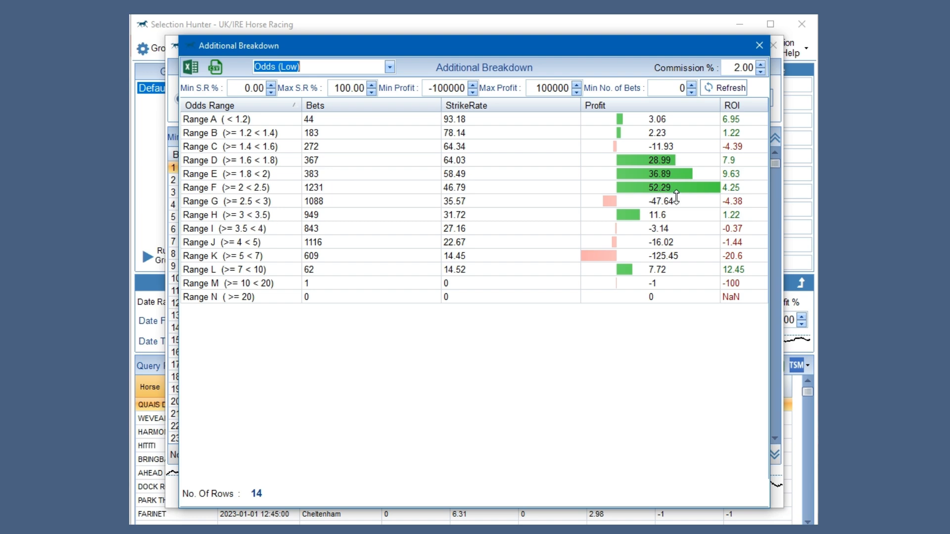
click(759, 45)
click(775, 44)
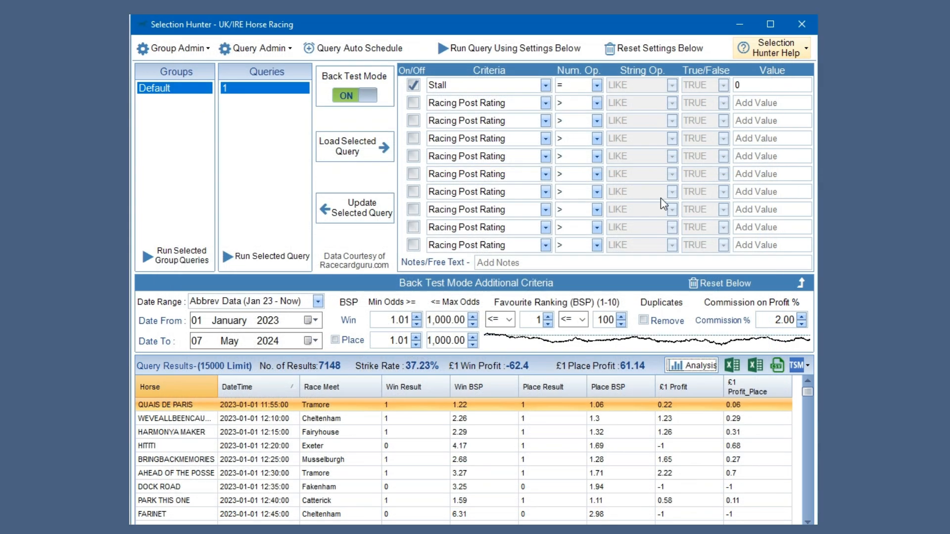
Step: Limit the BSP win odds to a minimum of 1.60 and a maximum of 2.50, and rerun the back test
click(400, 321)
text(1)
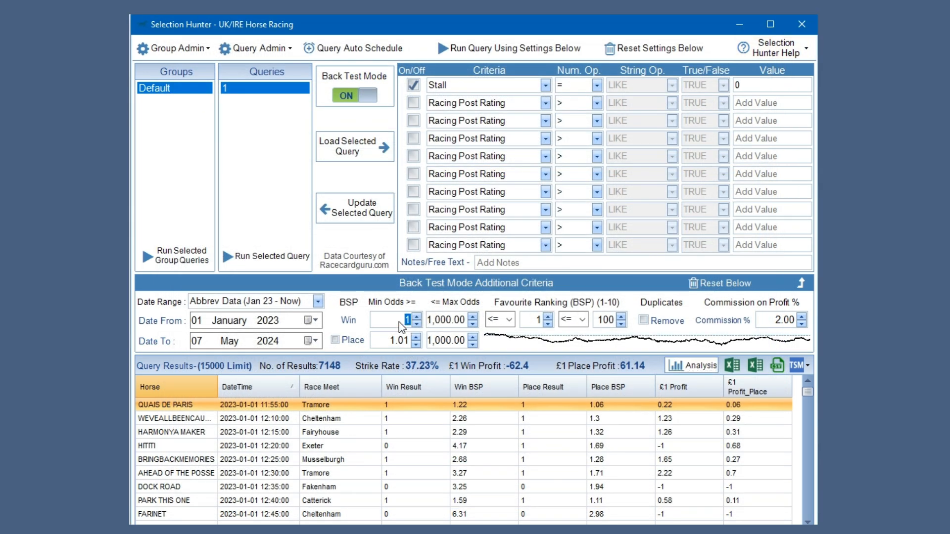
text(.6)
click(441, 325)
text(2.5)
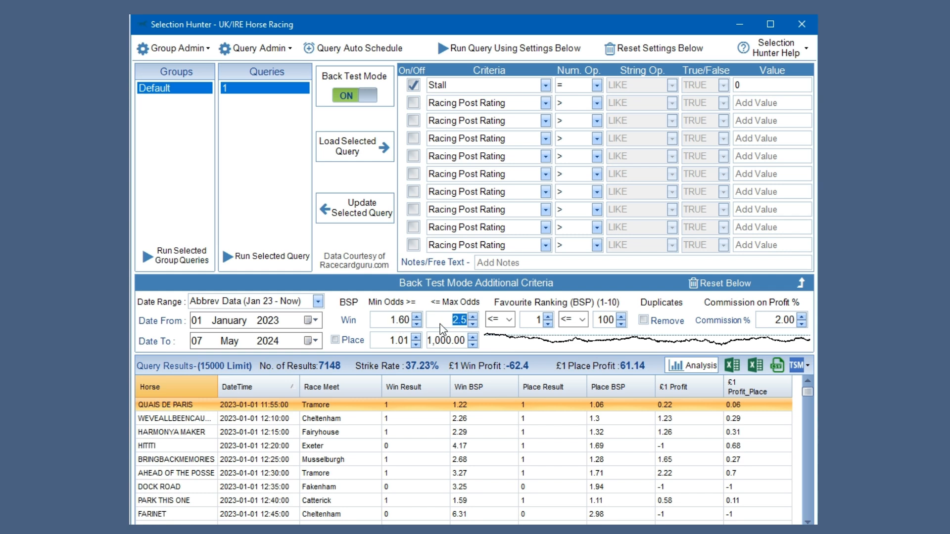
click(493, 44)
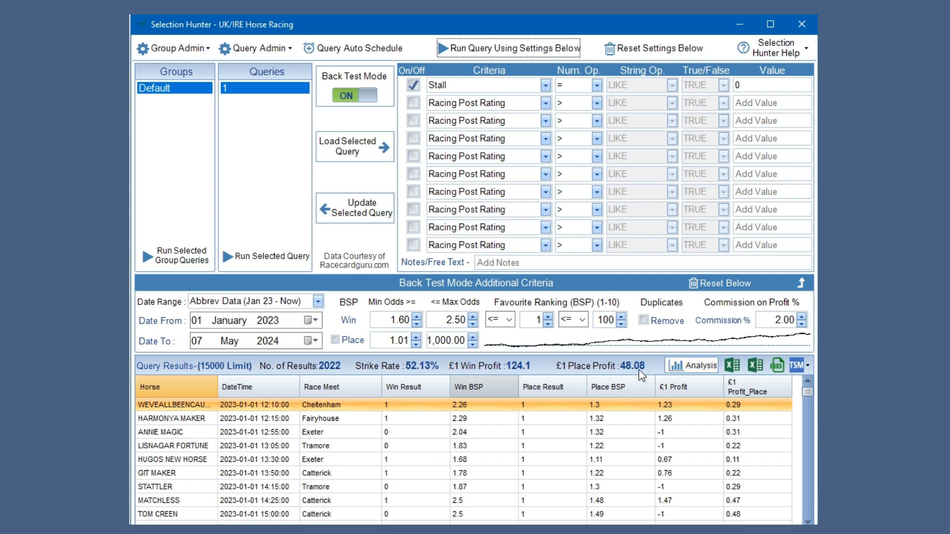
Step: Open the additional breakdown for the odds-limited back test and group the results by RaceRunners
click(695, 366)
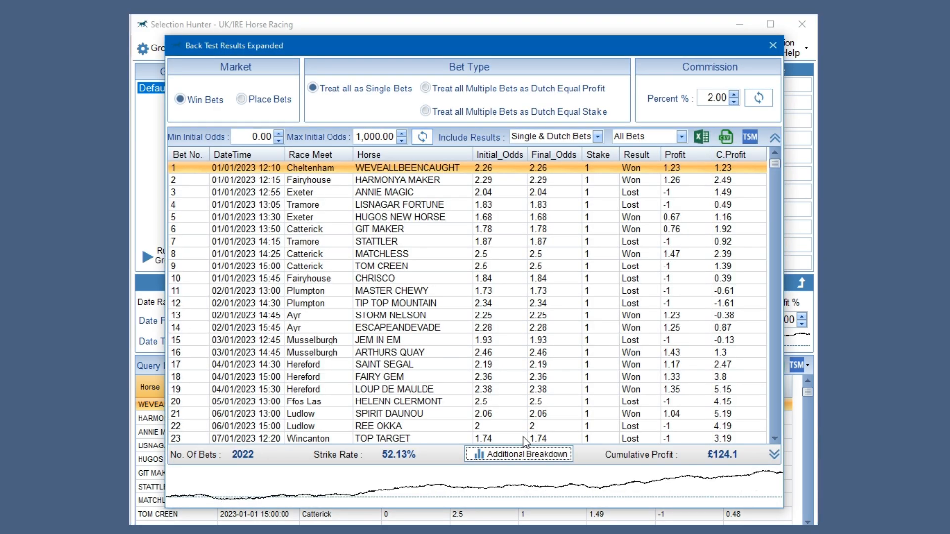
click(530, 455)
click(390, 66)
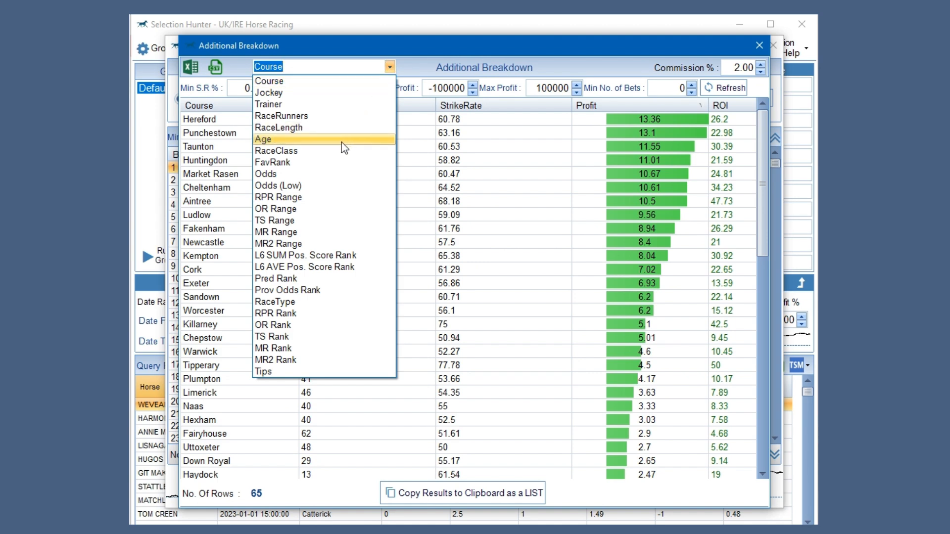
click(331, 116)
Step: Break the odds-limited results down by RaceLength and by Age, closing the analysis windows when done
click(391, 68)
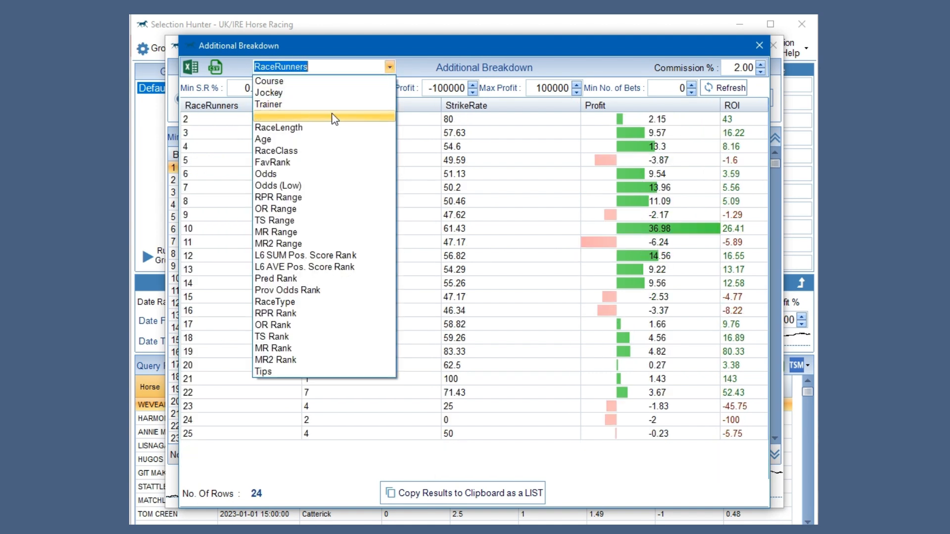
click(331, 128)
click(390, 69)
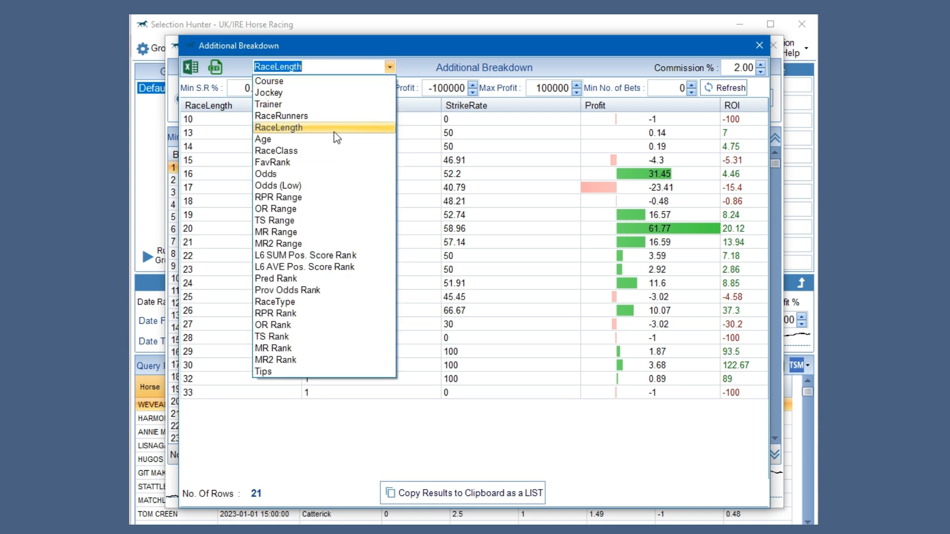
click(325, 141)
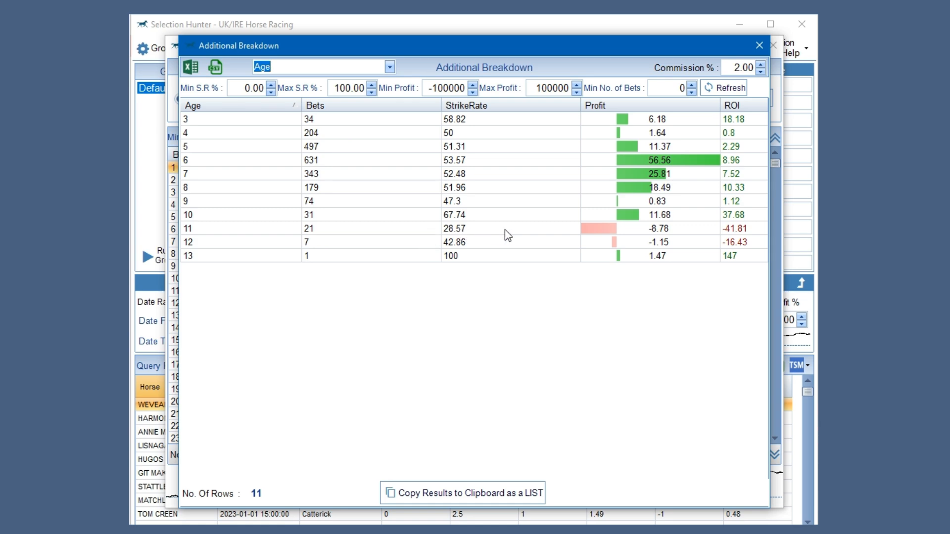
click(759, 45)
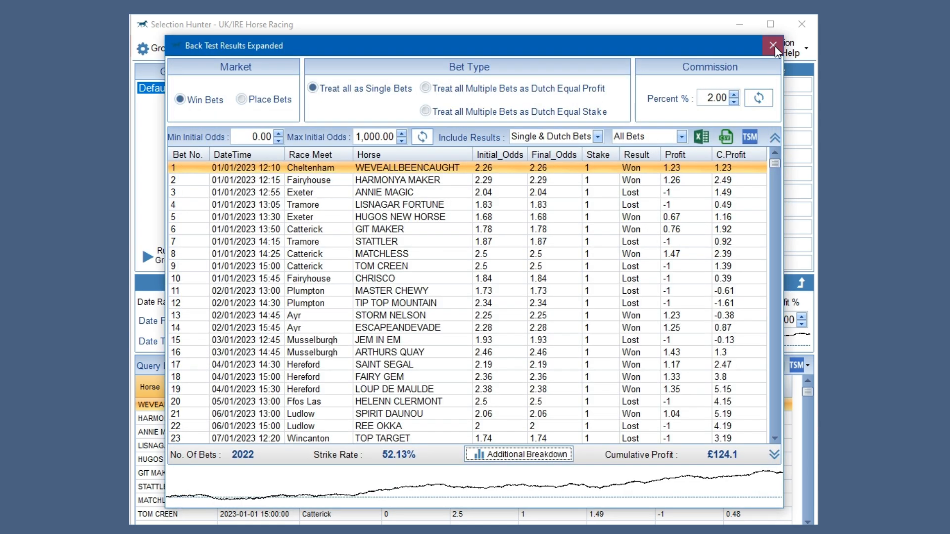
click(774, 46)
Step: Enable a second condition of Age <= 10 and rerun the back test
click(414, 104)
click(545, 102)
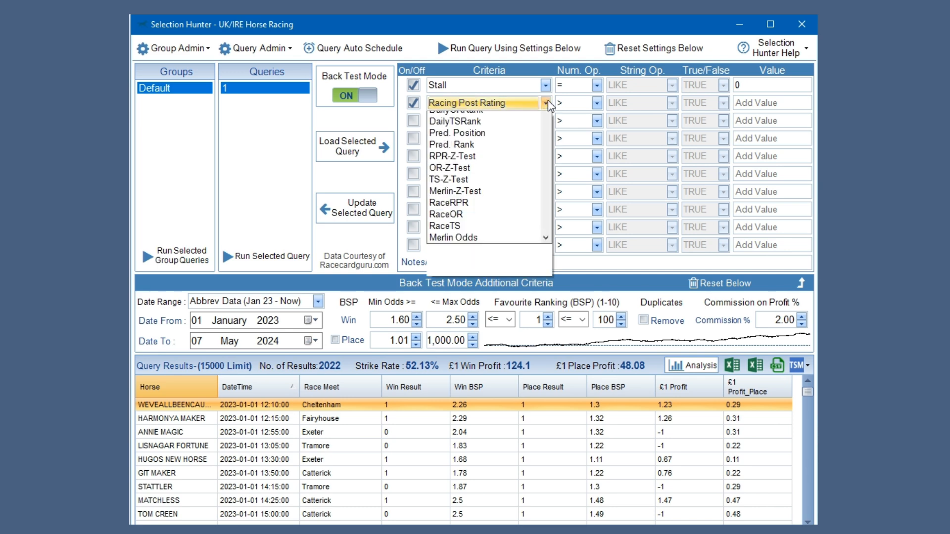
scroll(544, 155, down, 14)
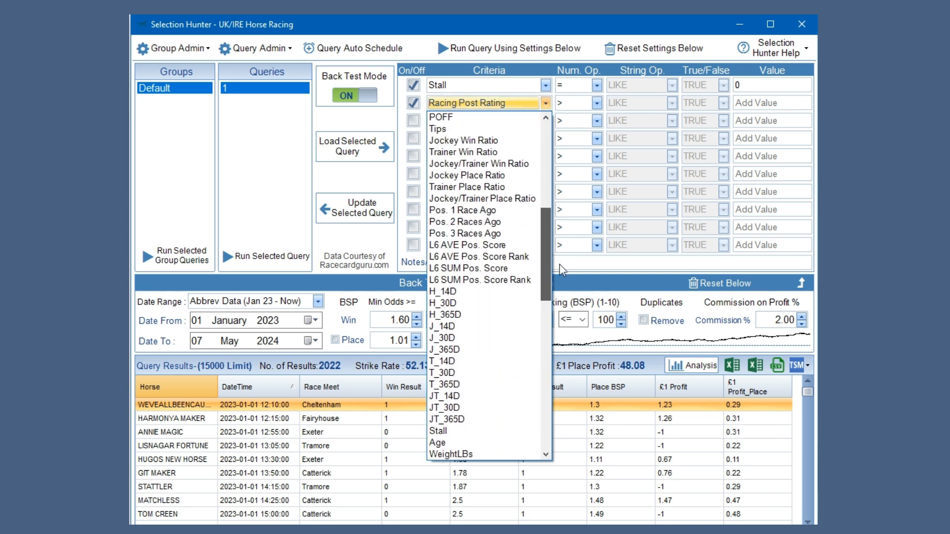
click(499, 350)
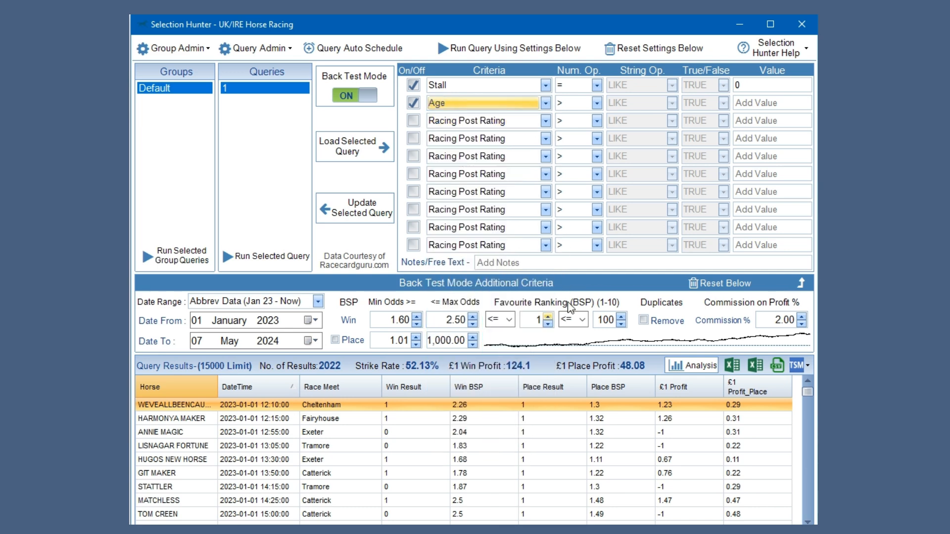
click(597, 102)
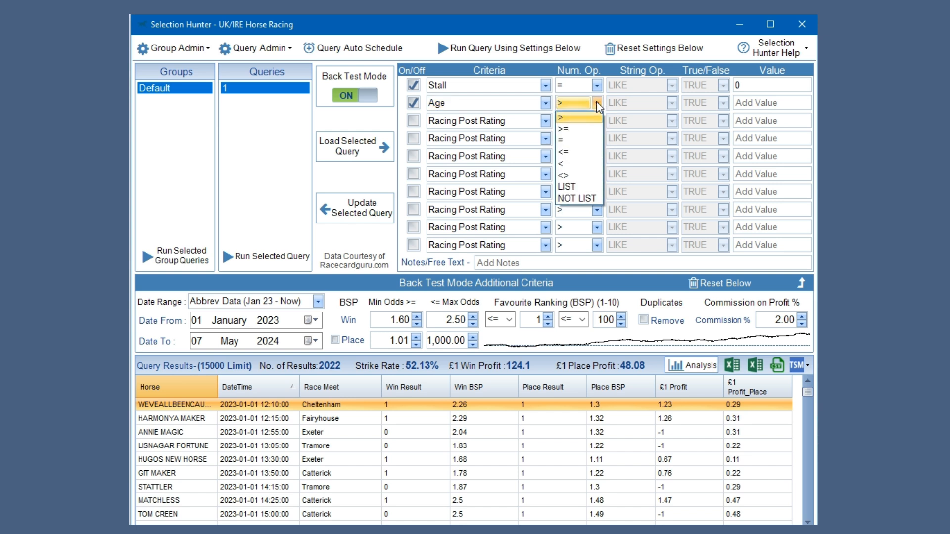
click(585, 156)
click(737, 103)
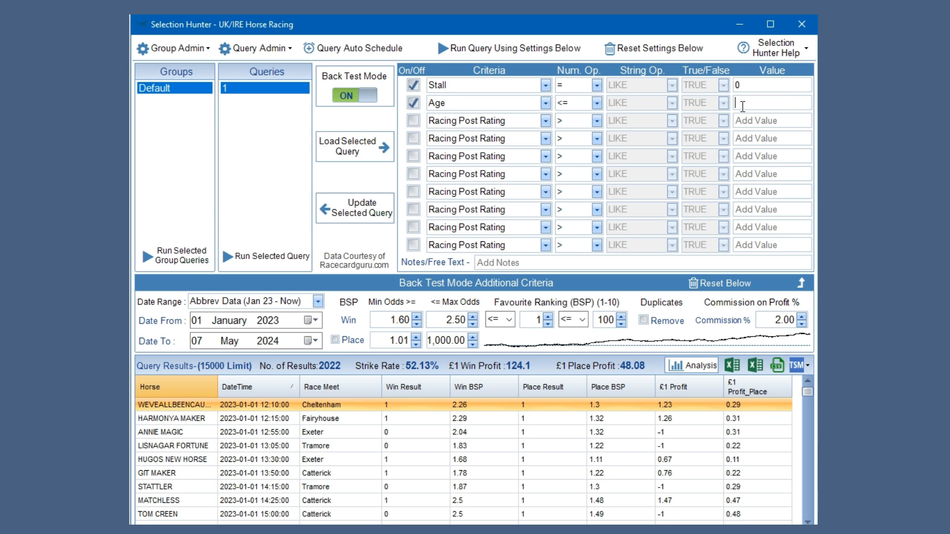
text(10)
click(517, 51)
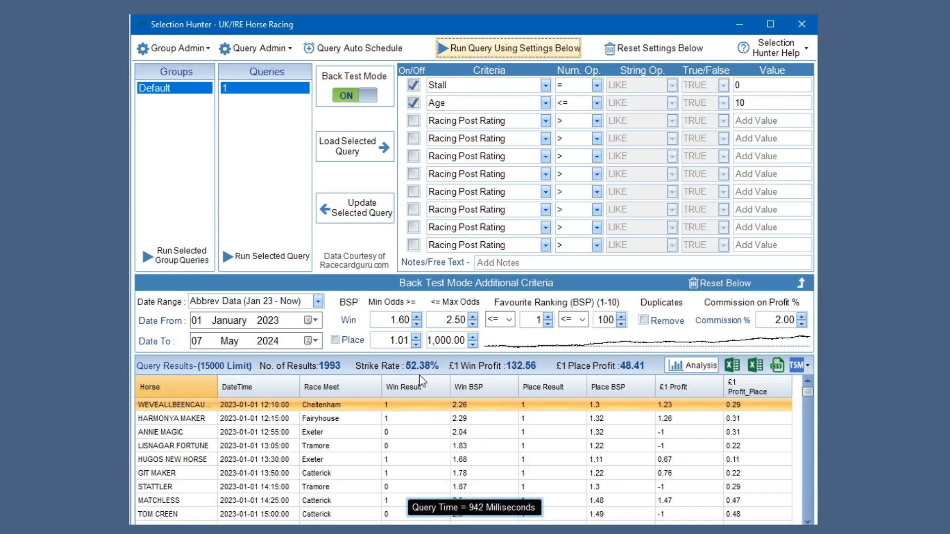
Step: Open the additional breakdown for the age-limited back test and group the results by Age
click(692, 366)
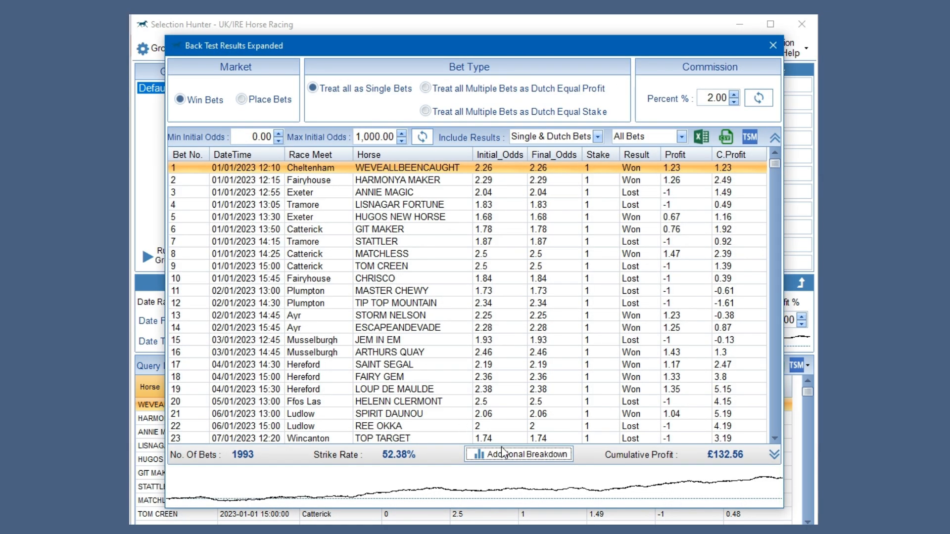
click(519, 455)
click(391, 69)
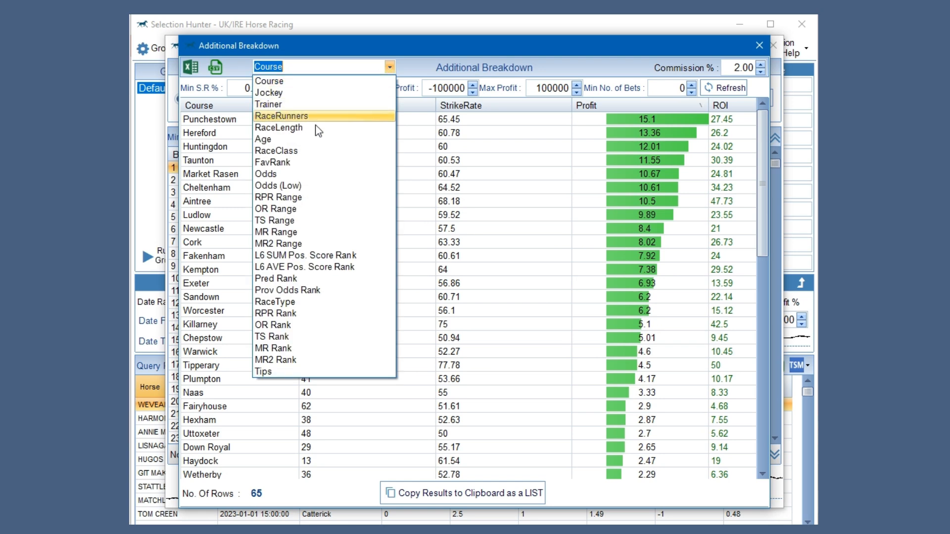
click(342, 139)
Step: Break the age-limited results down by FavRank and by Pred Rank, closing the analysis windows when done
click(389, 68)
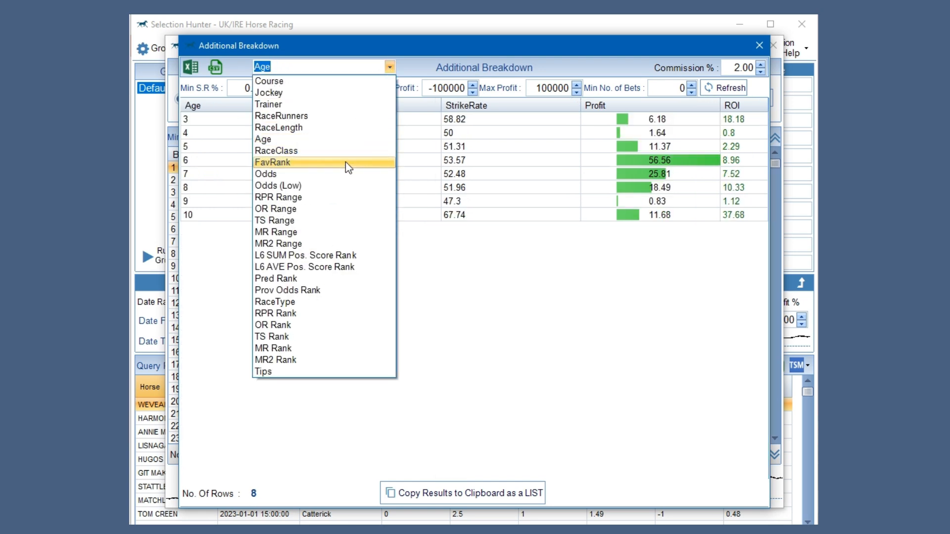
click(345, 162)
click(390, 68)
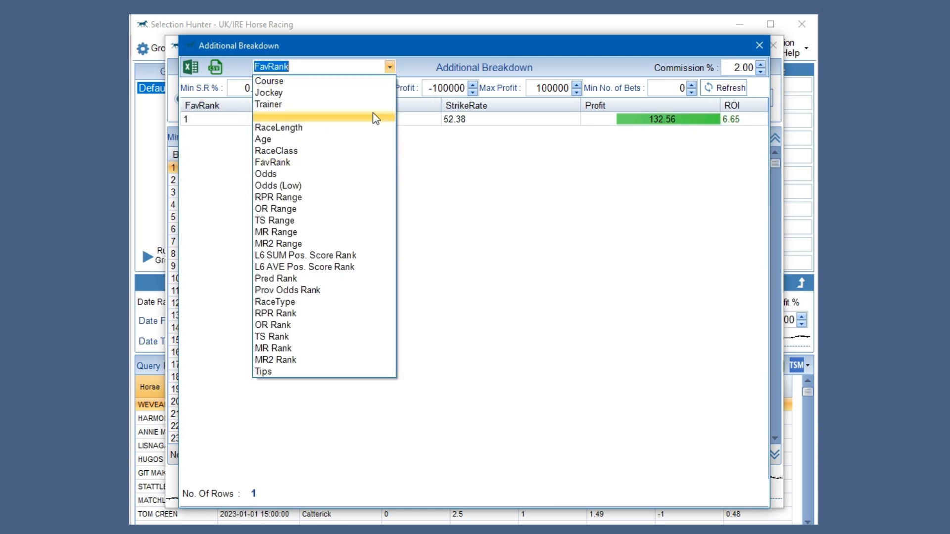
click(338, 278)
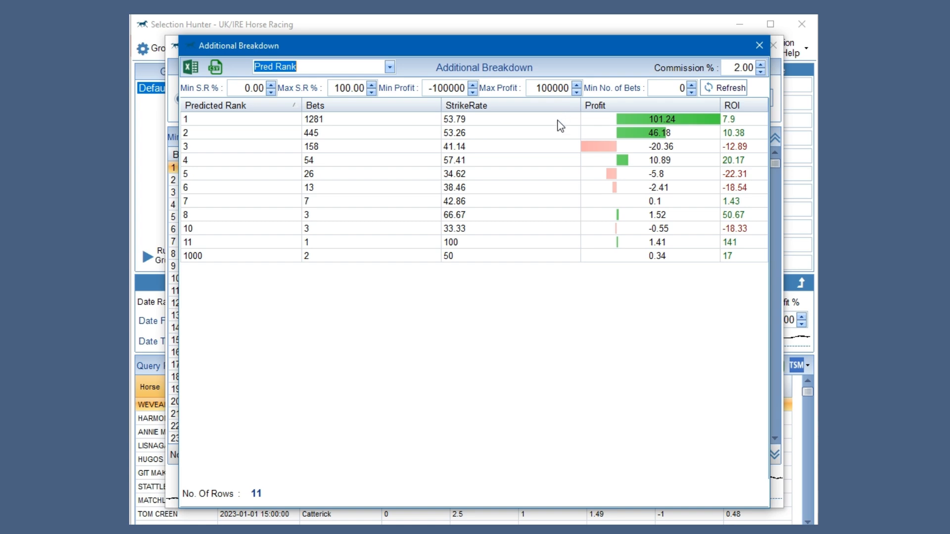
click(760, 45)
click(773, 45)
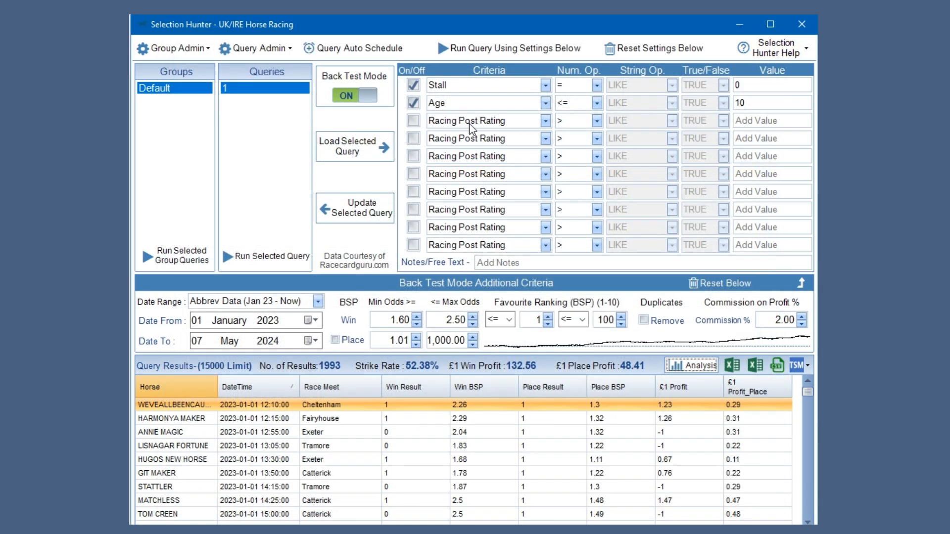
Step: Enable a third condition of Pred. Rank <= 2 and rerun the back test
click(414, 121)
click(545, 121)
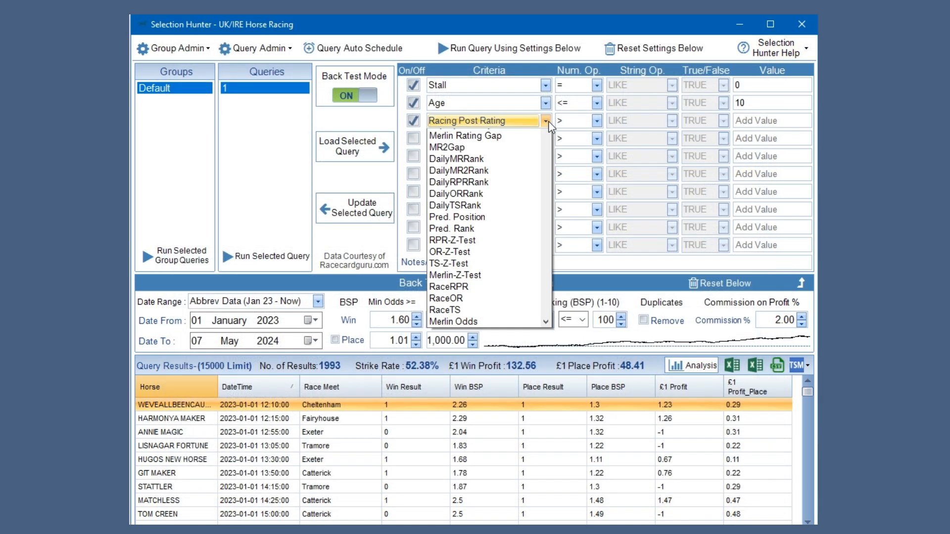
drag(552, 181, 536, 244)
scroll(526, 234, up, 1)
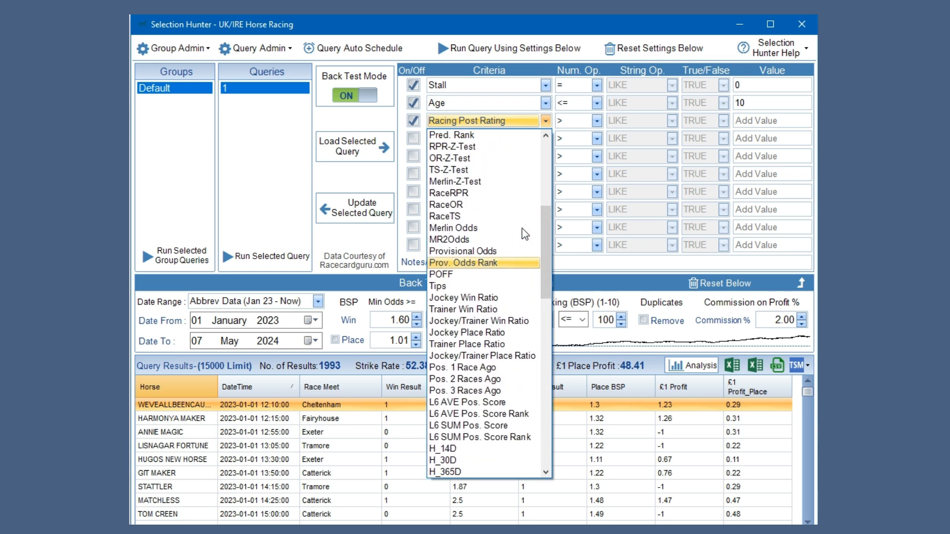
scroll(518, 220, up, 5)
click(485, 240)
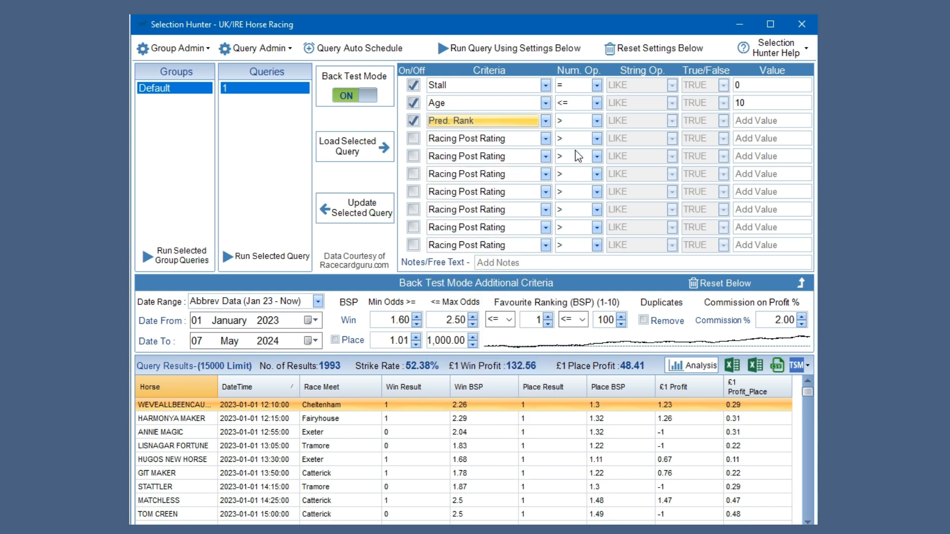
click(597, 121)
click(627, 162)
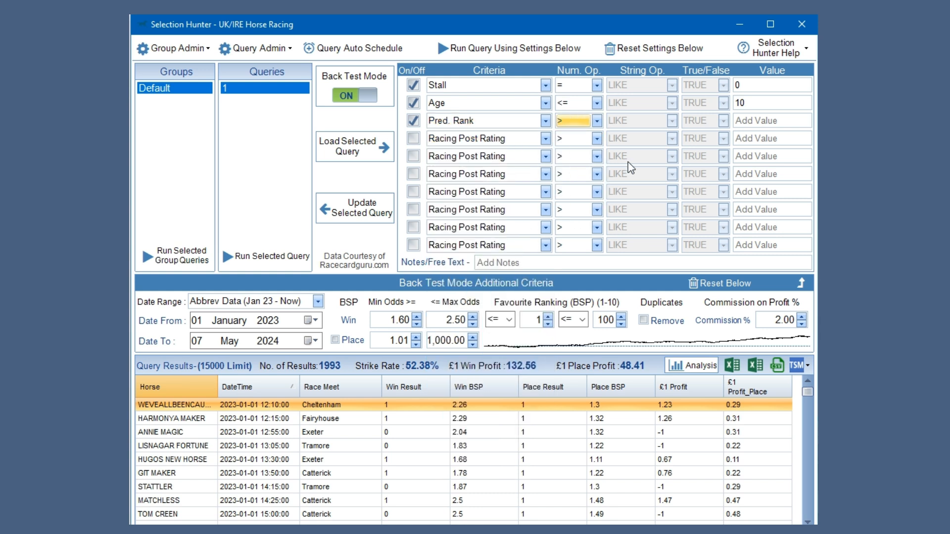
click(752, 121)
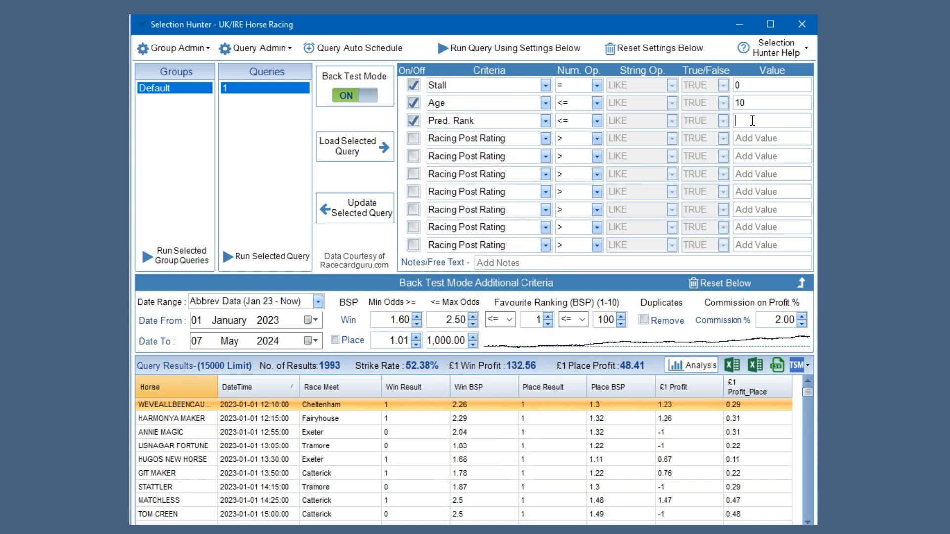
click(509, 48)
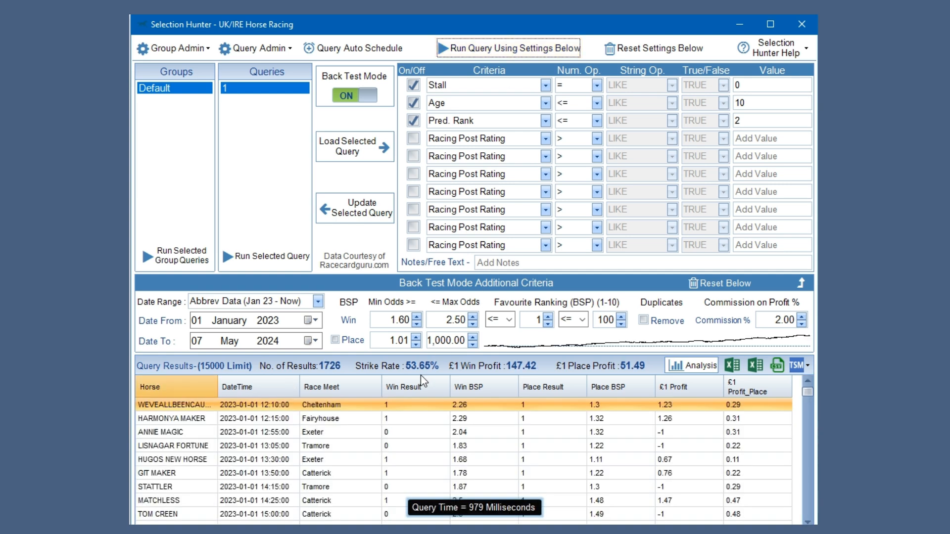
Step: Break the rank-limited back test results down by Pred Rank and by Prov Odds Rank, closing the analysis windows when done
click(692, 368)
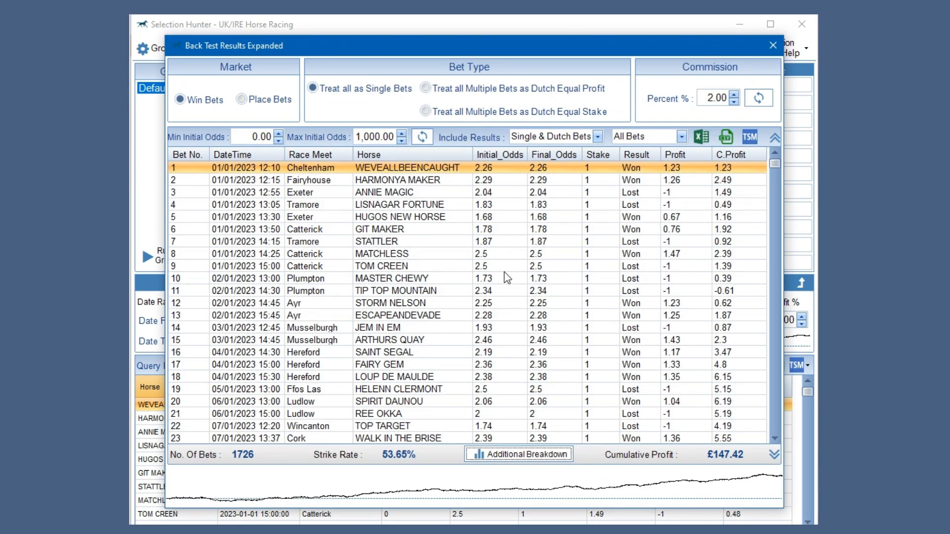
click(521, 454)
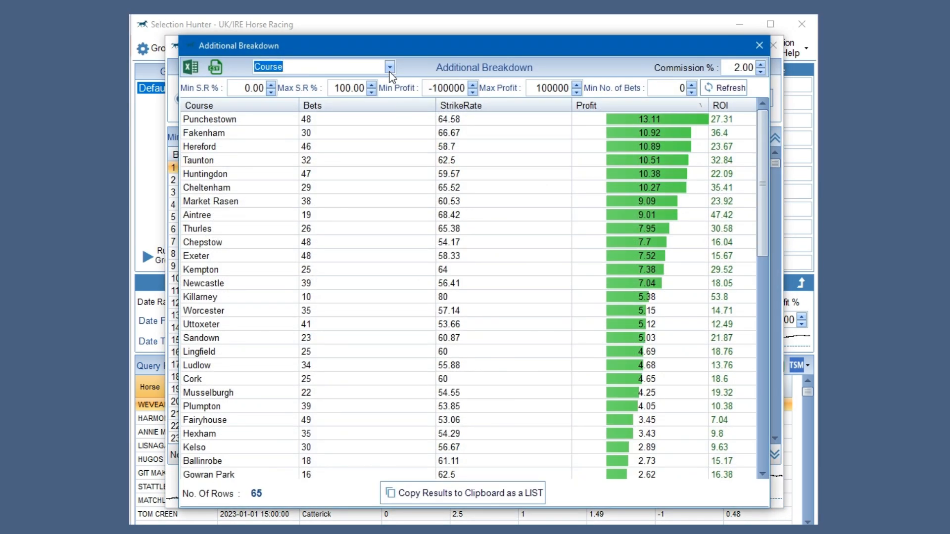
click(389, 67)
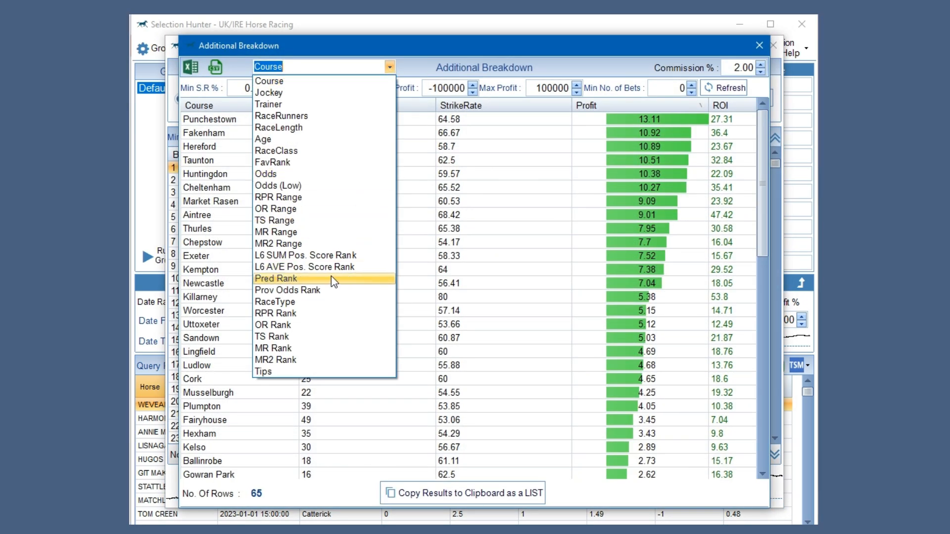
click(331, 276)
click(390, 68)
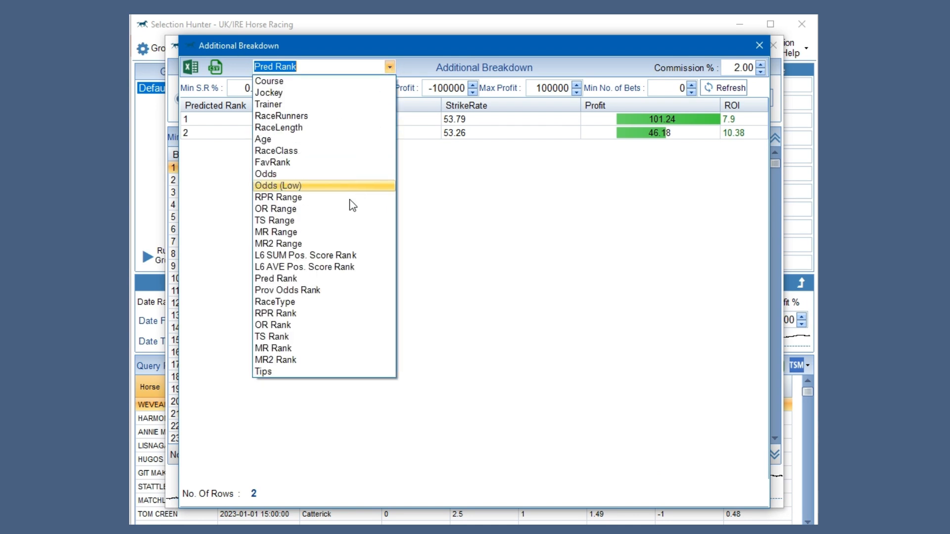
click(336, 280)
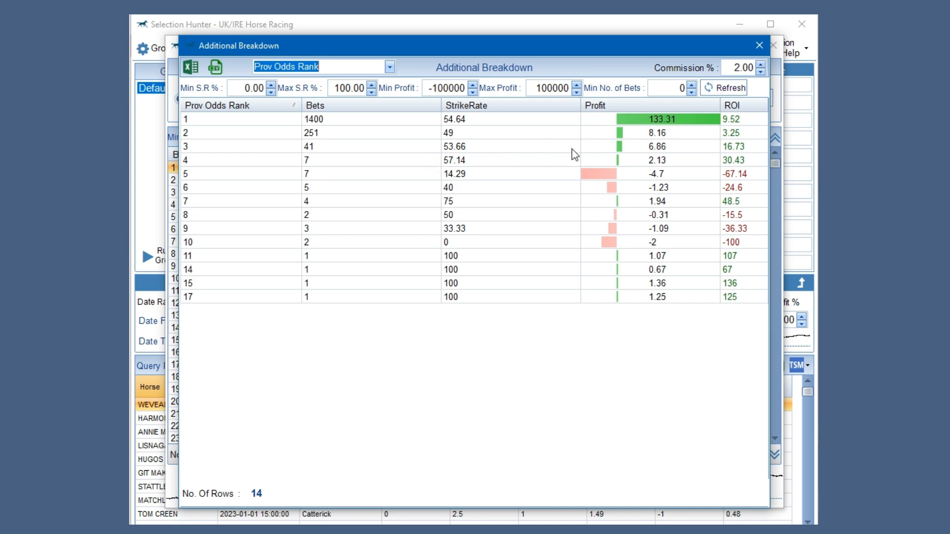
click(760, 47)
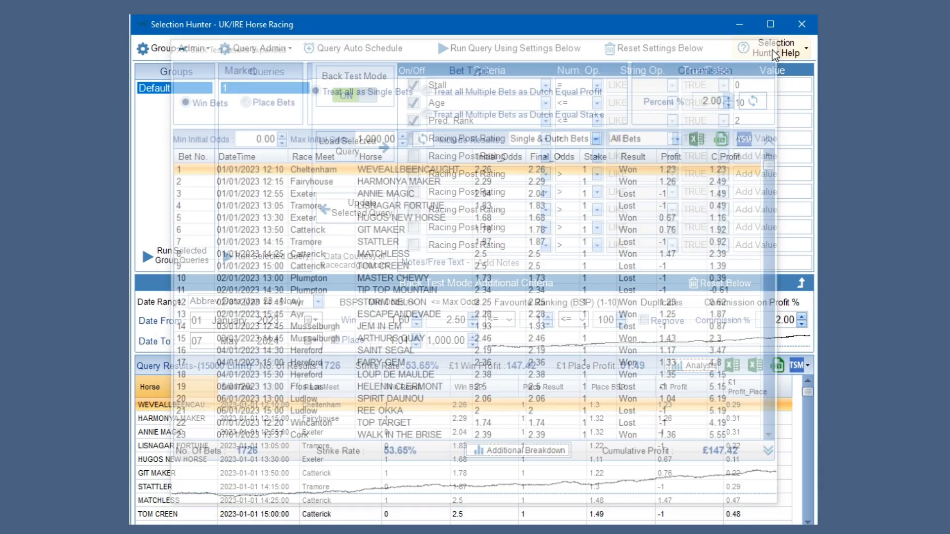
Step: Enable a fourth condition of Prov. Odds Rank <= 4 and rerun the back test
click(545, 139)
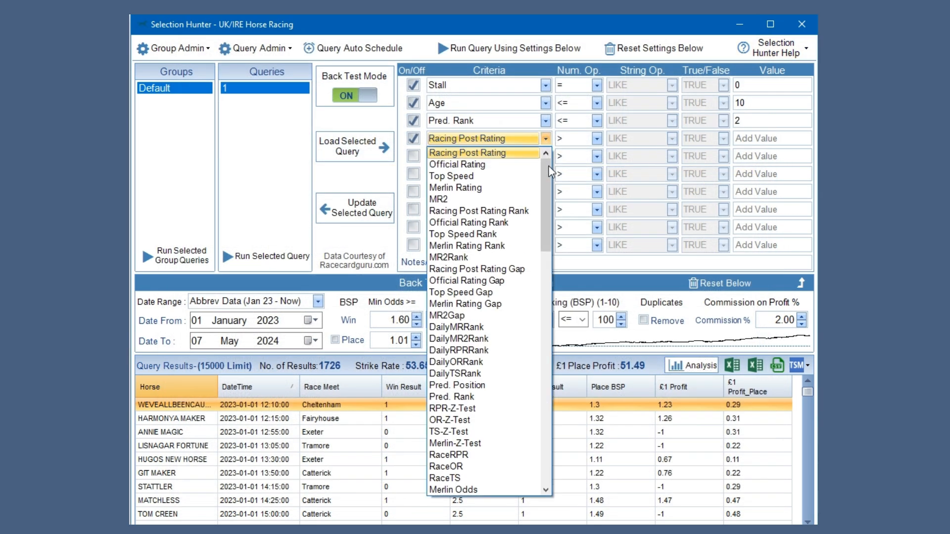
drag(546, 228, 553, 261)
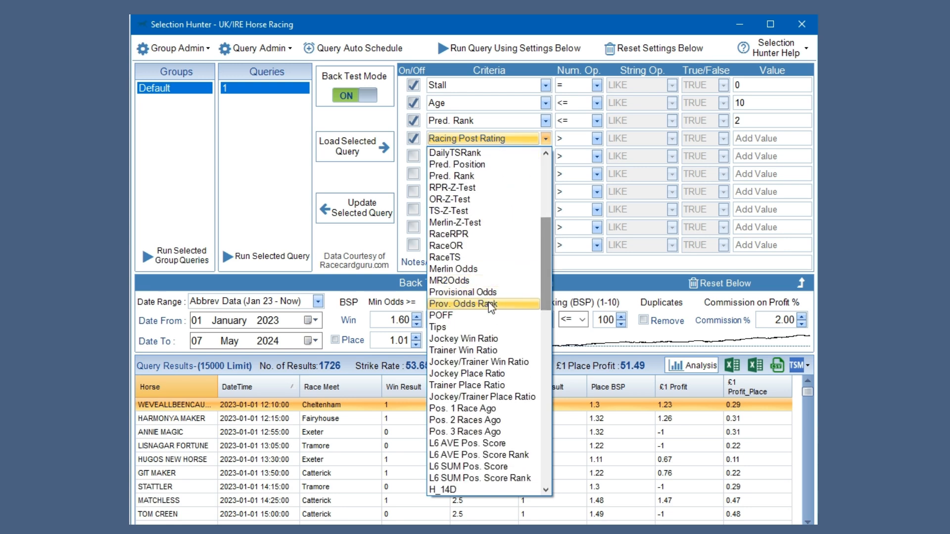
click(463, 304)
click(597, 138)
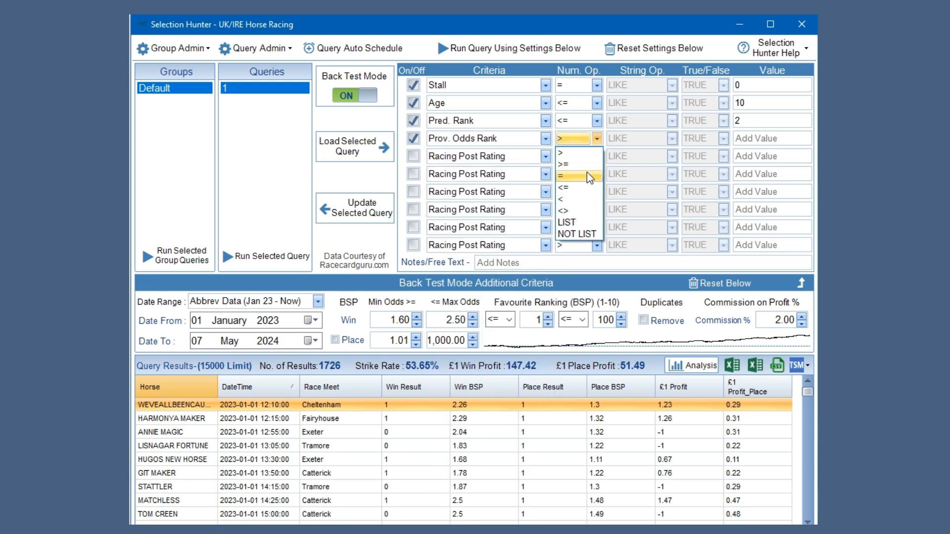
click(578, 189)
click(744, 139)
text(4)
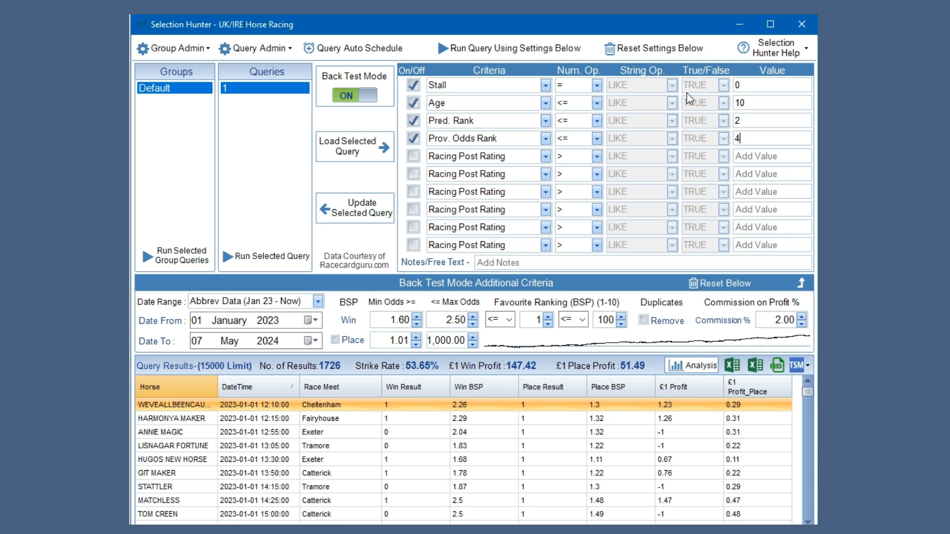
click(507, 53)
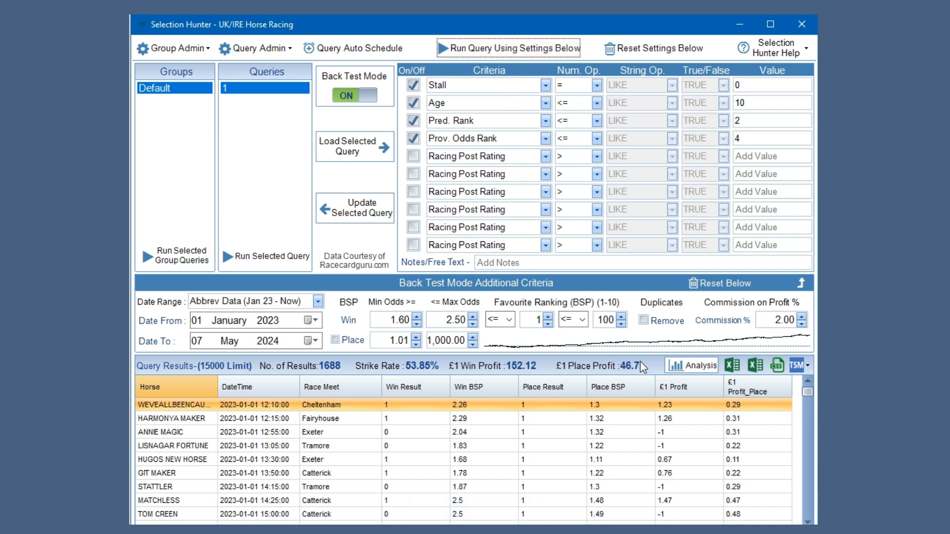
Step: Break the back test results limited by provisional odds rank down by Odds (Low), closing the analysis windows when done
click(696, 368)
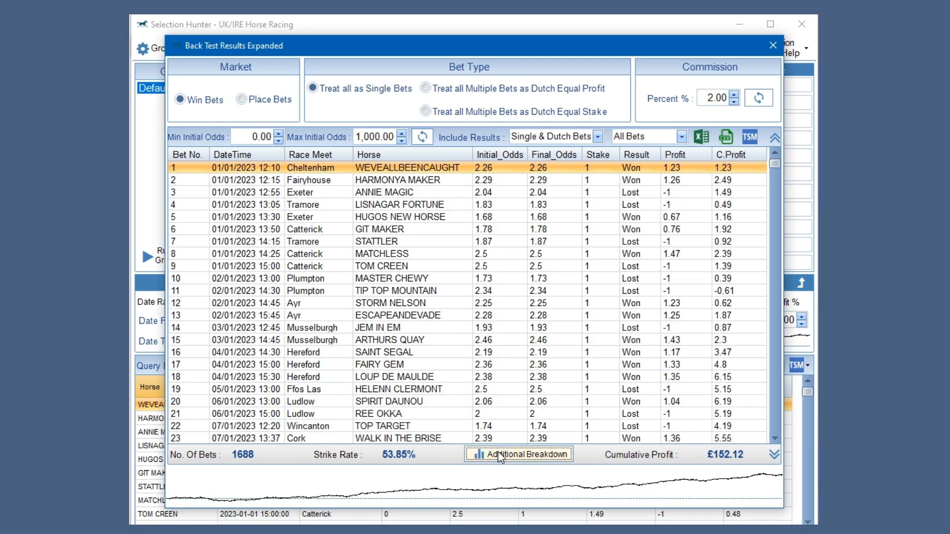
click(508, 456)
click(391, 66)
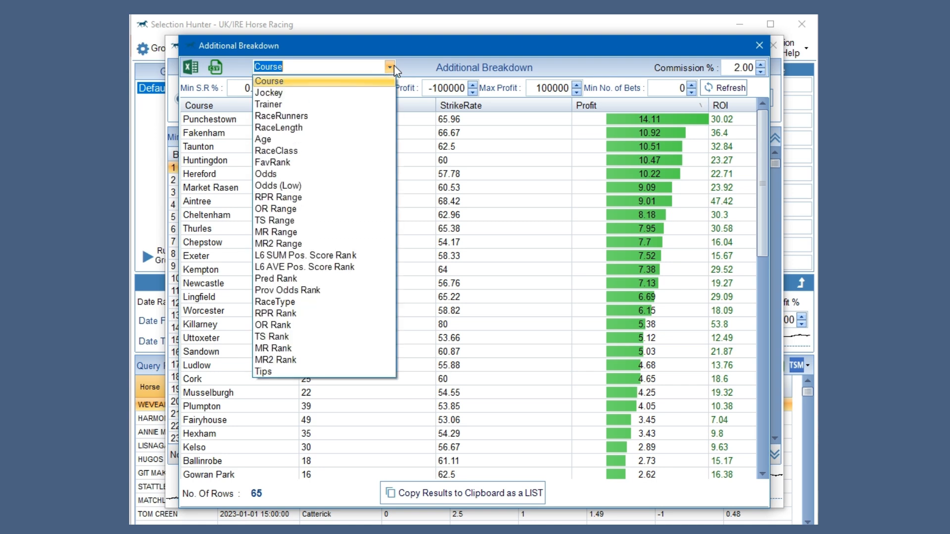
click(337, 187)
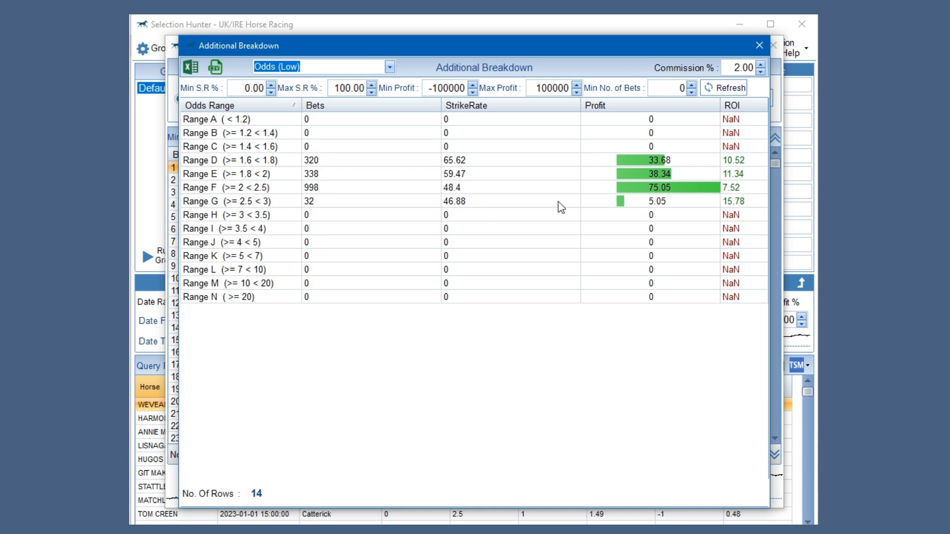
click(757, 46)
click(768, 47)
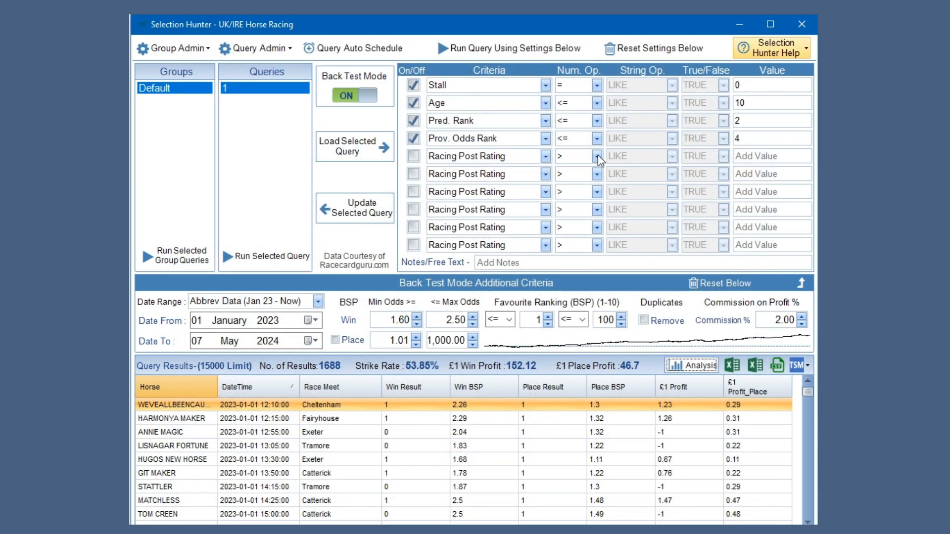
Step: Lower the maximum win odds to 2.40 and rerun the back test
click(473, 324)
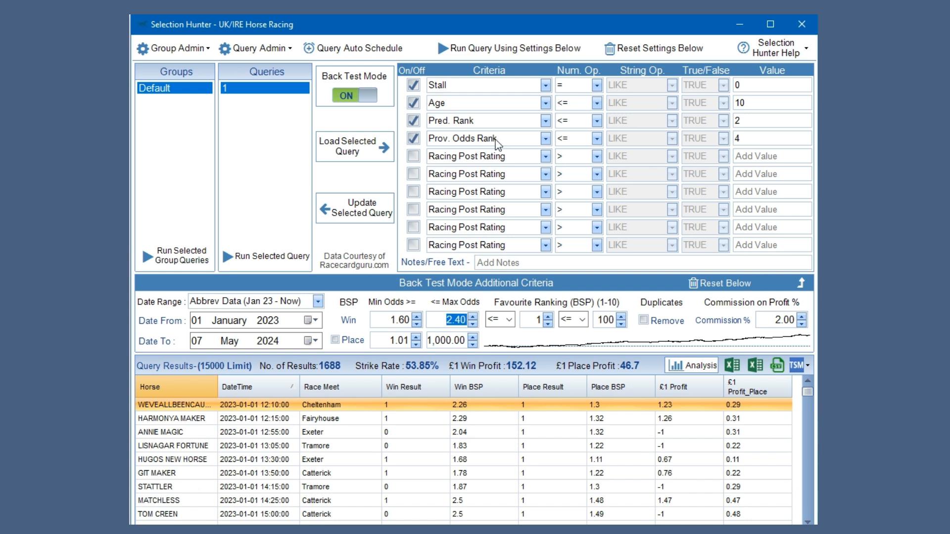
click(487, 50)
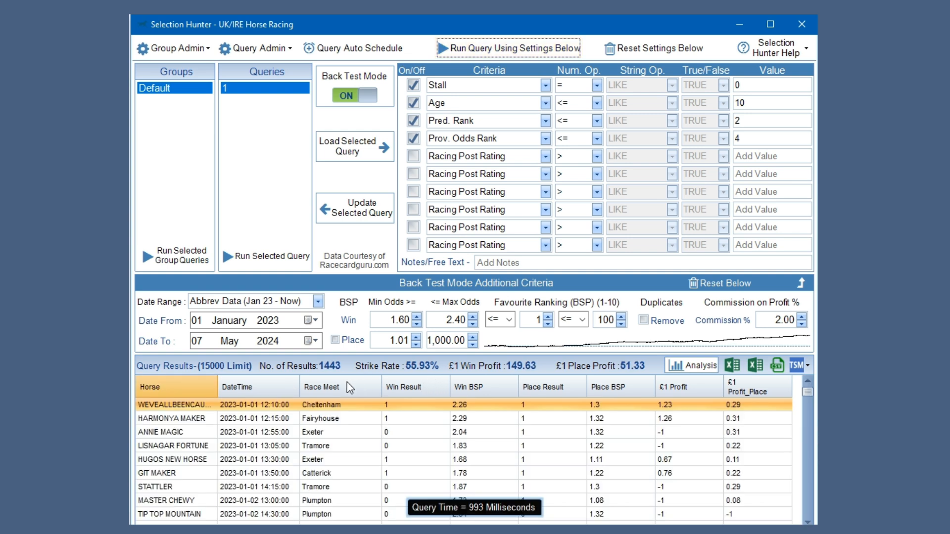
Step: Try the back test with maximum win odds of 2.30, and return the limit to 2.40 with another run
click(473, 324)
click(473, 324)
click(473, 324)
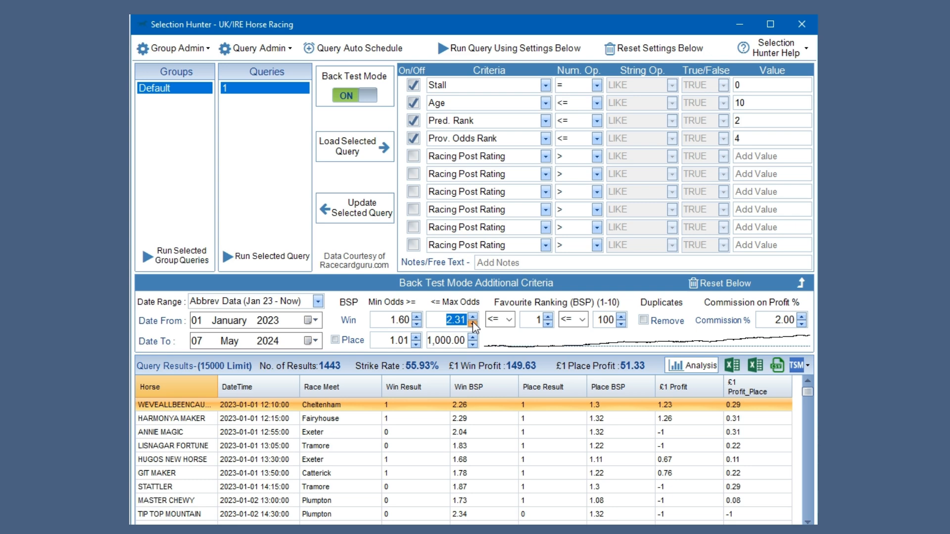
click(472, 324)
click(509, 48)
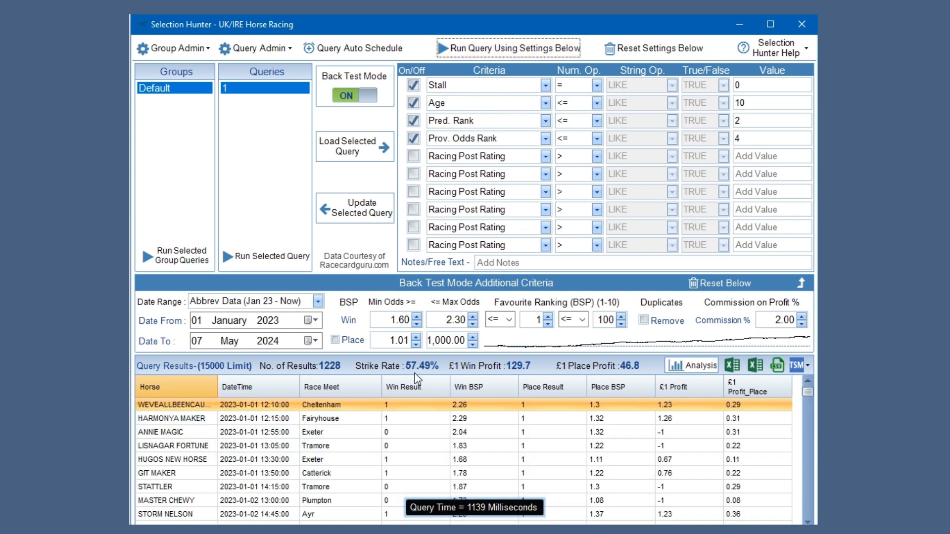
click(472, 316)
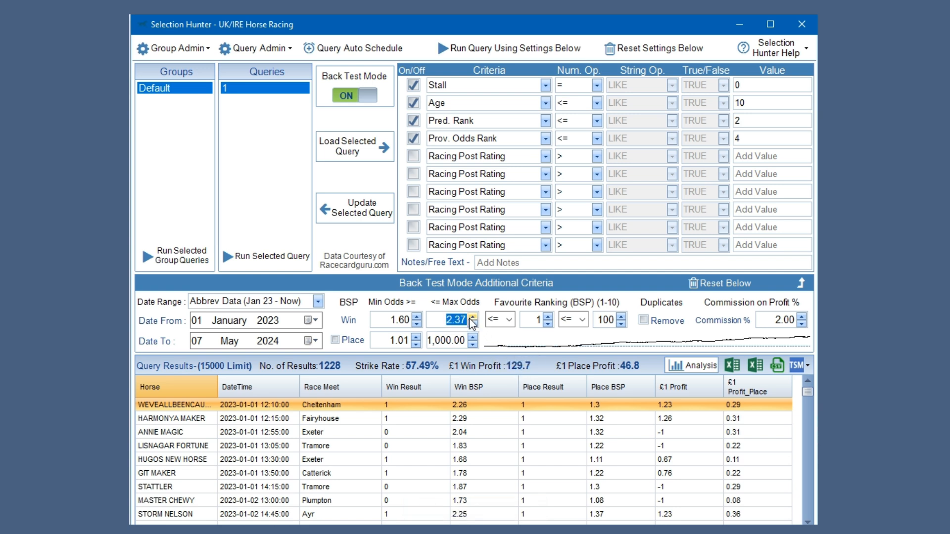
click(472, 317)
click(478, 48)
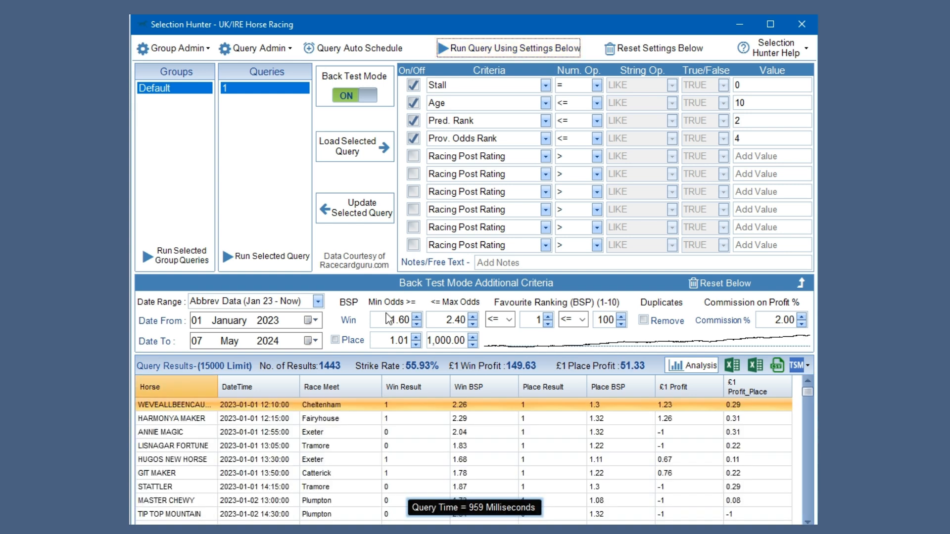
Step: Export the back test results as a TSM file, overwriting Example1.TSM in the TSM Examples folder
mouse_move(525, 344)
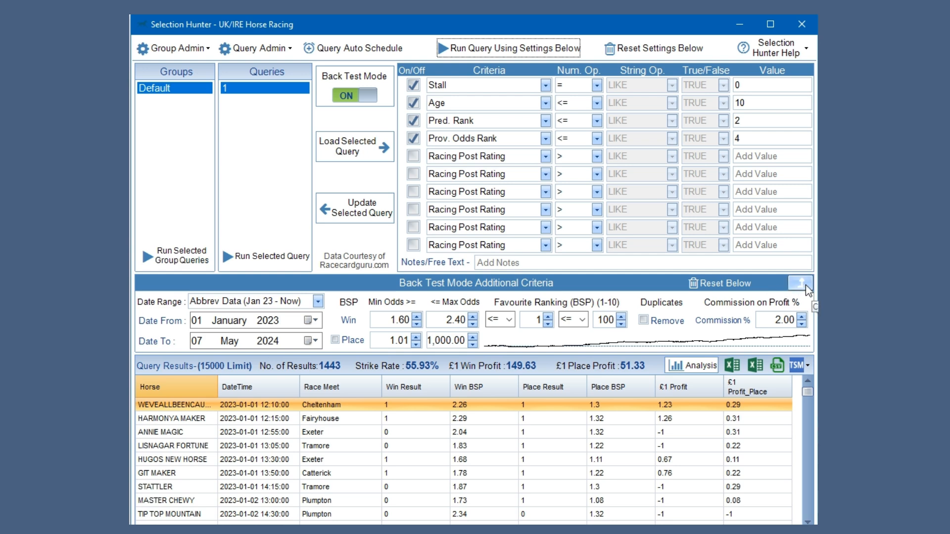
click(807, 366)
click(812, 396)
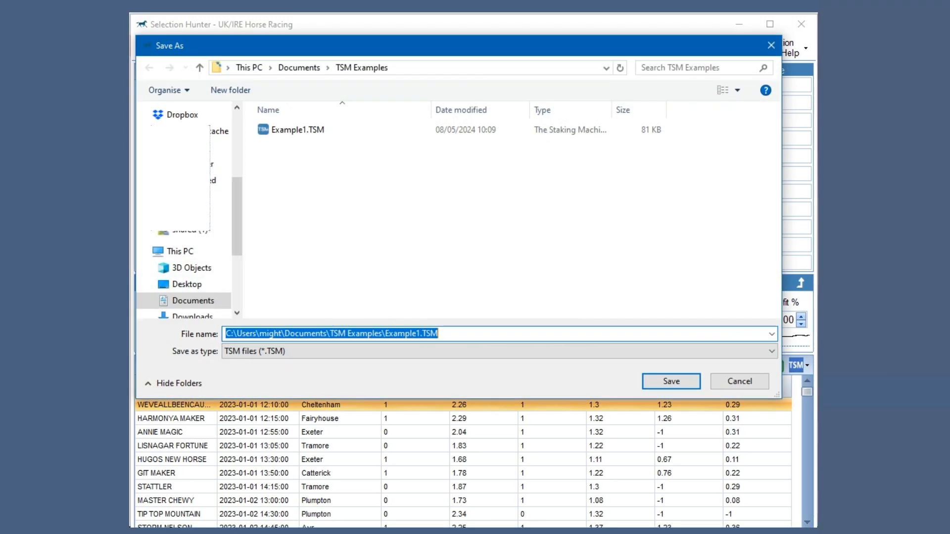
click(340, 135)
click(677, 382)
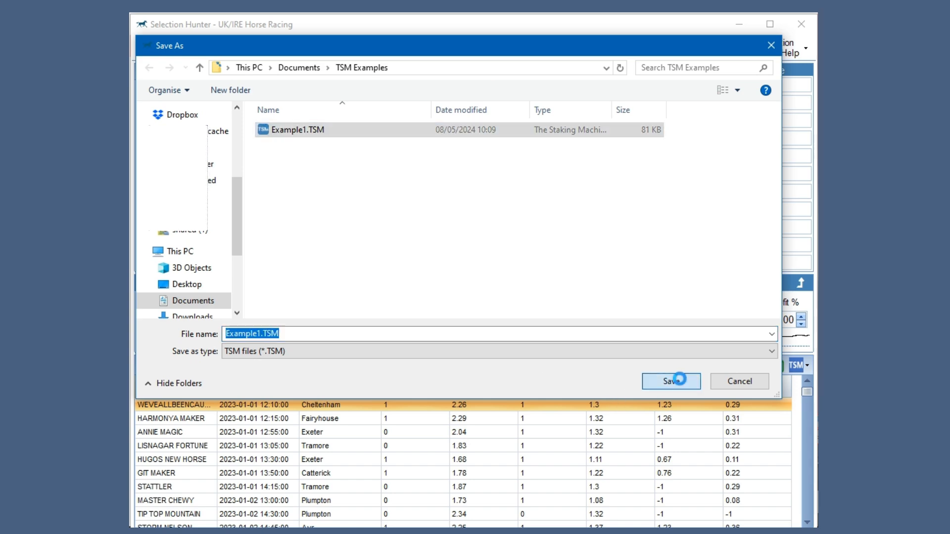
click(440, 290)
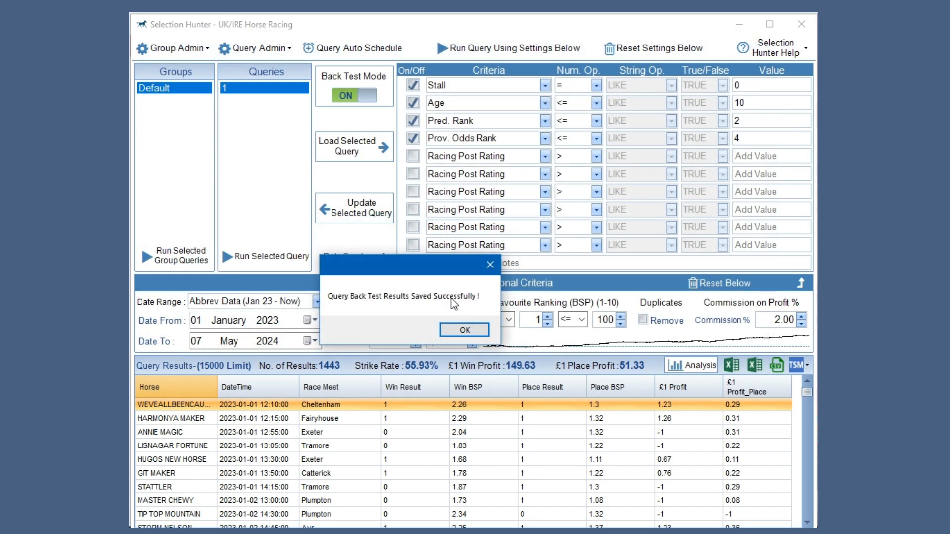
click(480, 333)
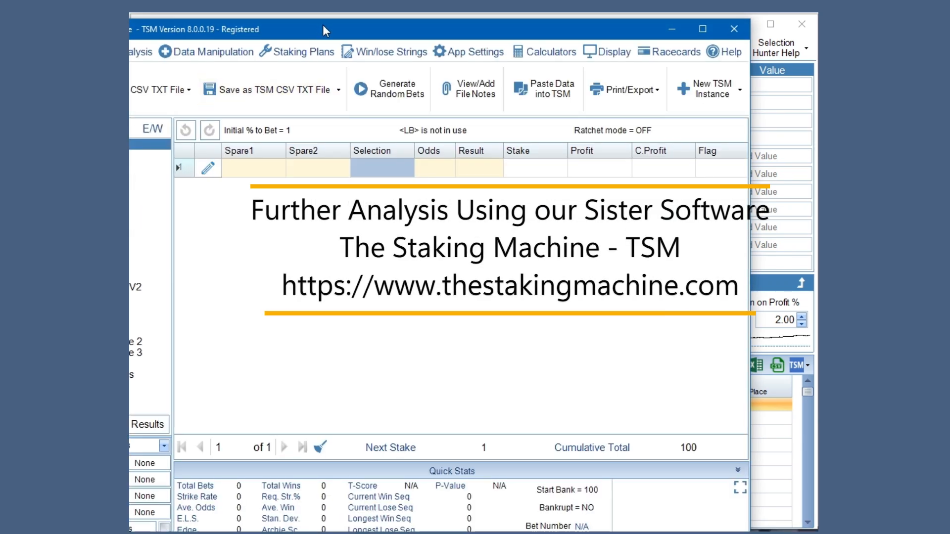
Step: Switch to The Staking Machine and import Example1.TSM, replacing the data in the main table
drag(323, 26, 388, 19)
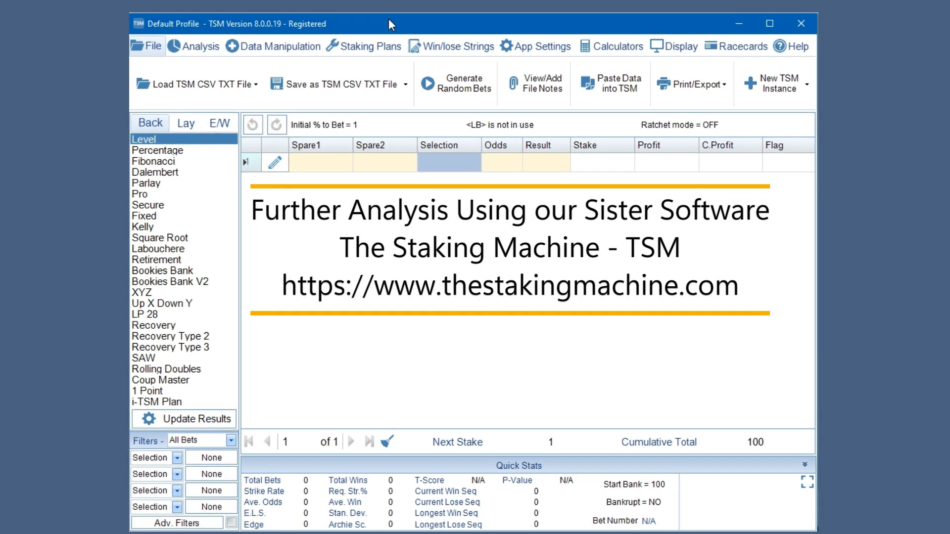
click(188, 83)
click(188, 109)
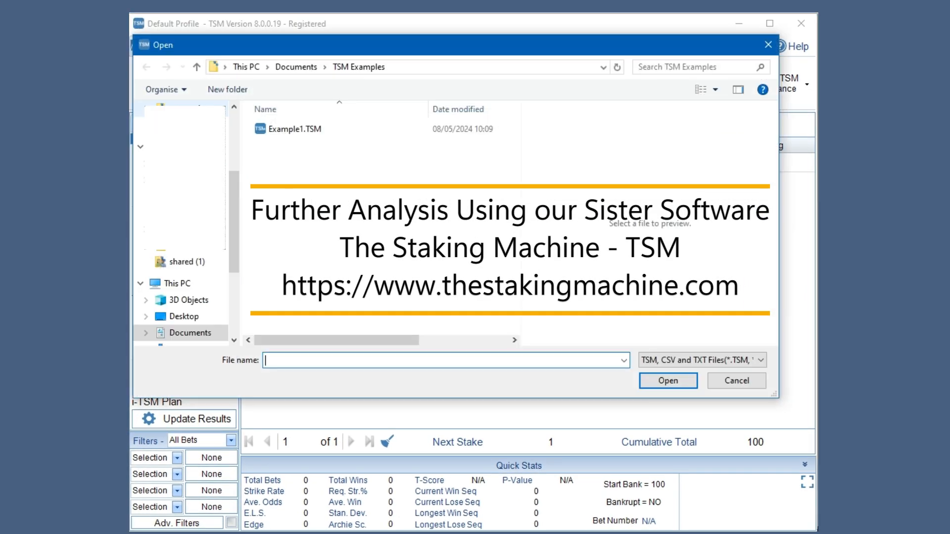
click(295, 129)
click(653, 386)
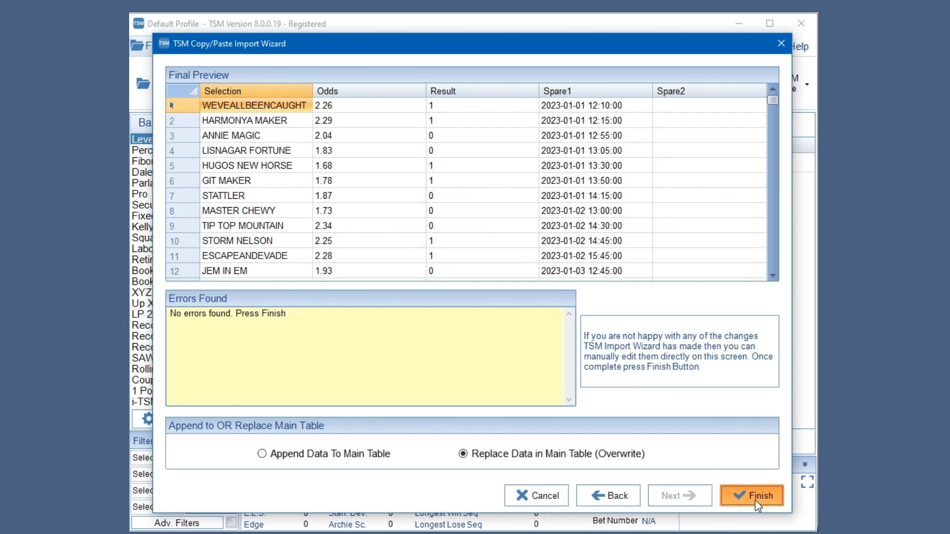
click(755, 499)
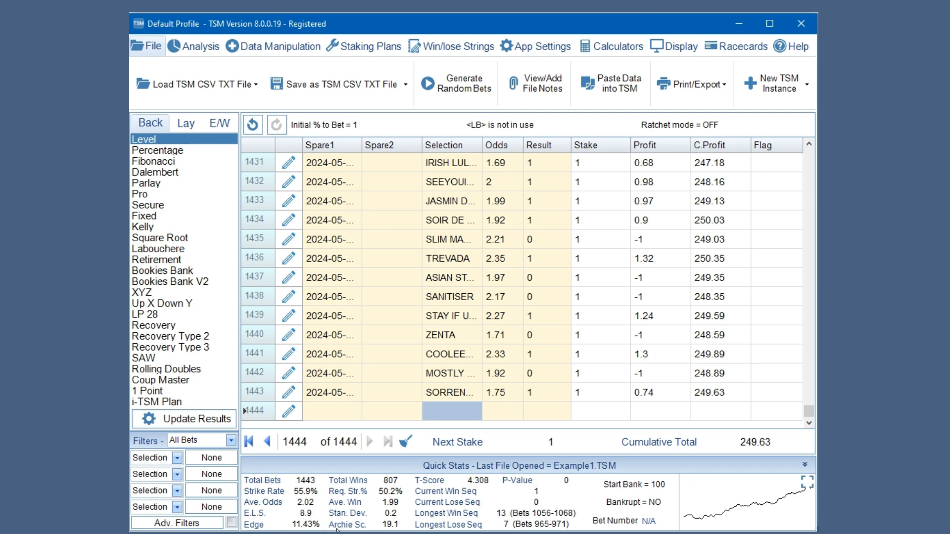
Step: Open the advanced filters report on the imported bets and group it by Date (Formatted) using a different date format
click(187, 524)
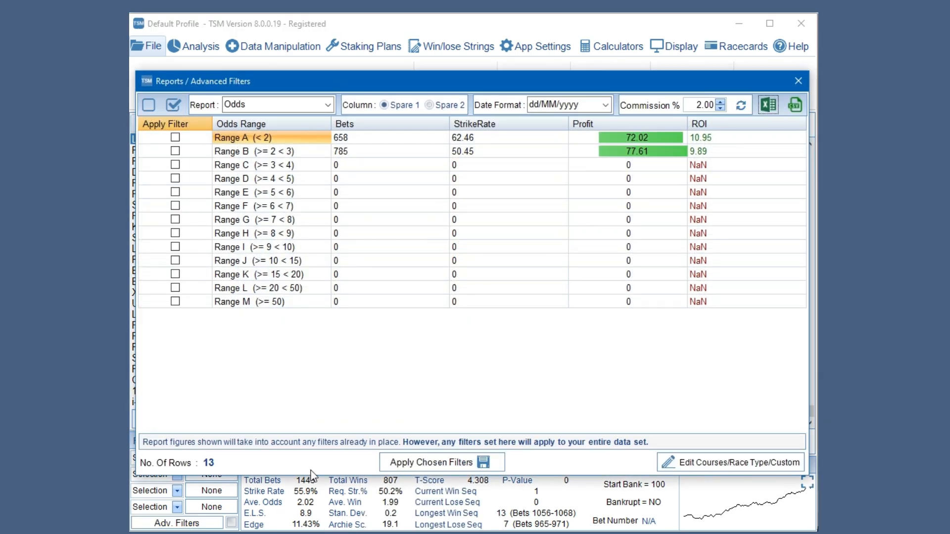
click(327, 105)
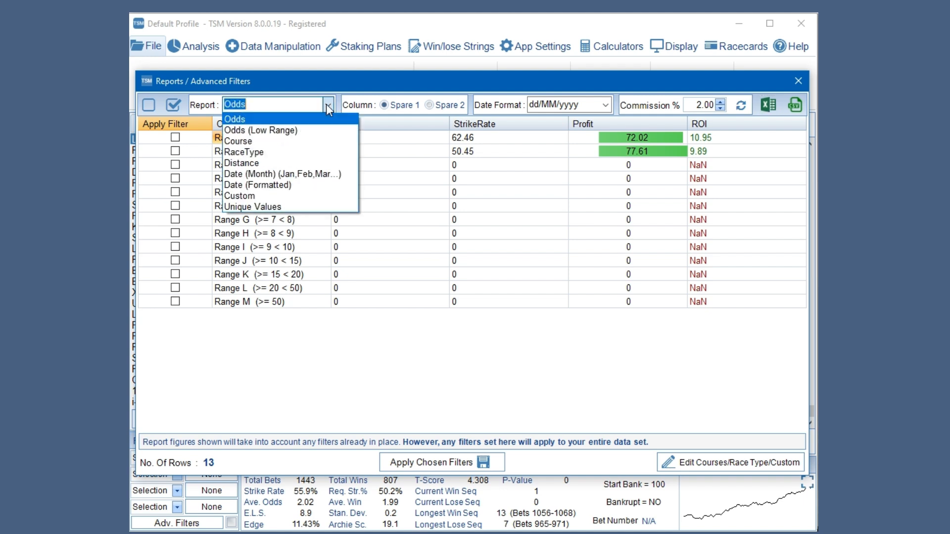
click(307, 187)
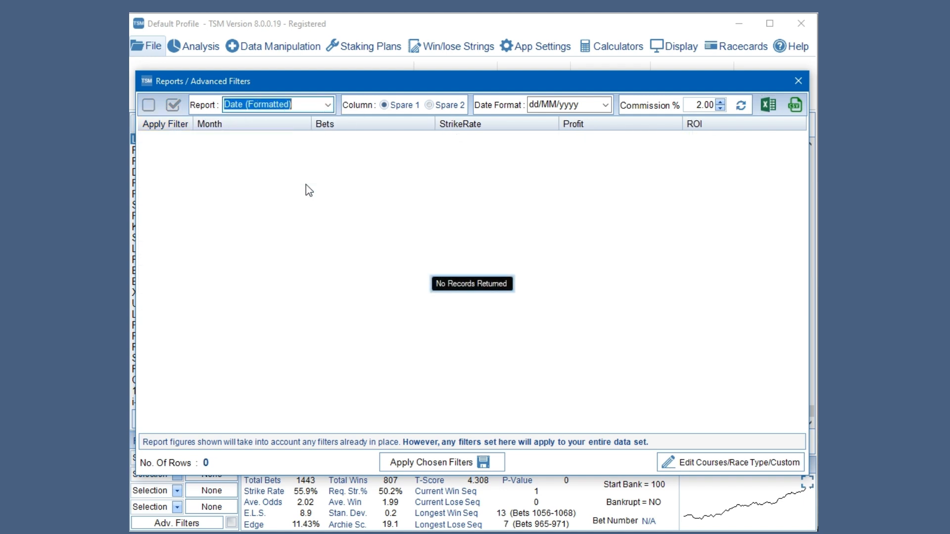
drag(515, 80, 511, 188)
click(601, 213)
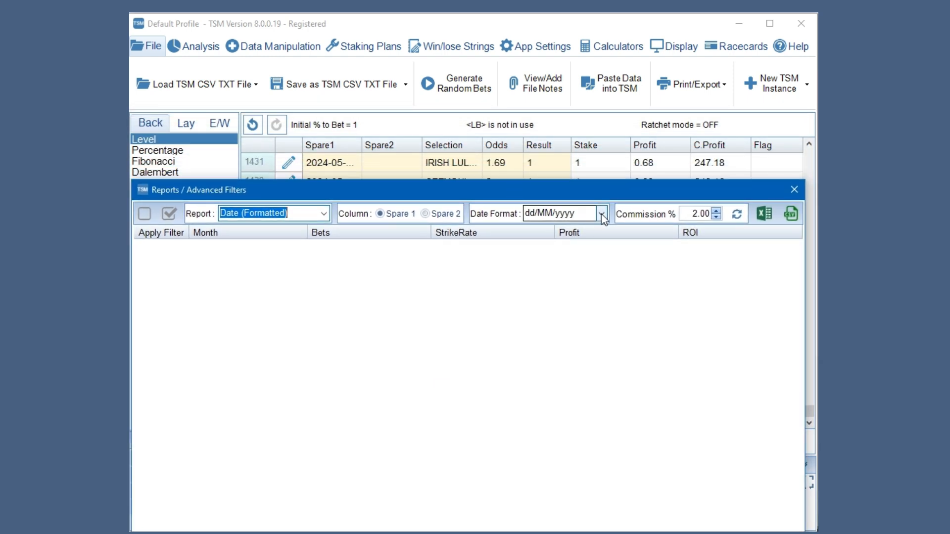
click(589, 272)
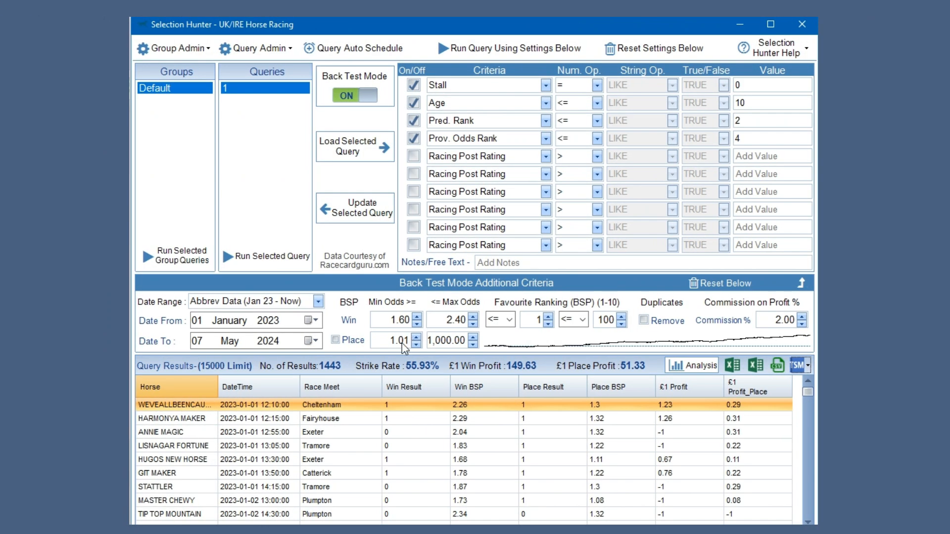
Step: Create a new query group named 55Percent
click(178, 47)
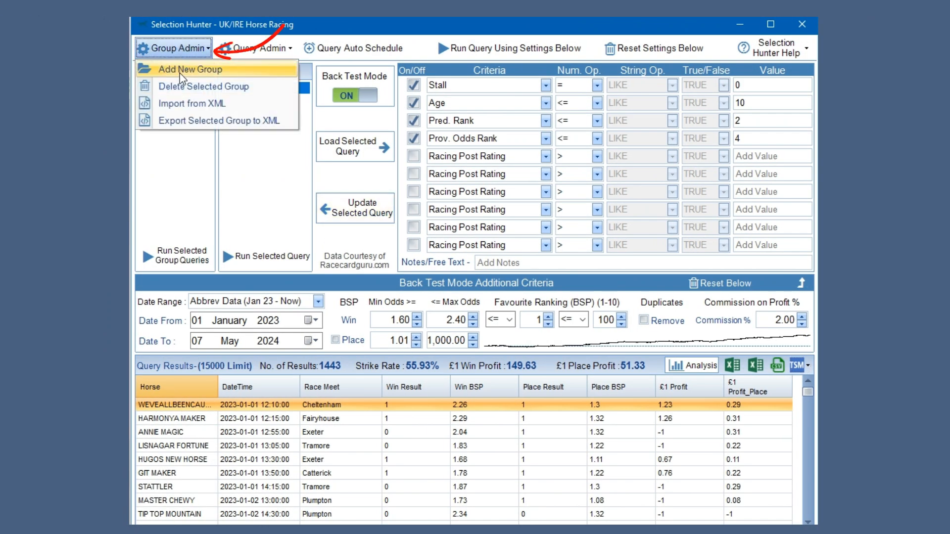
click(180, 73)
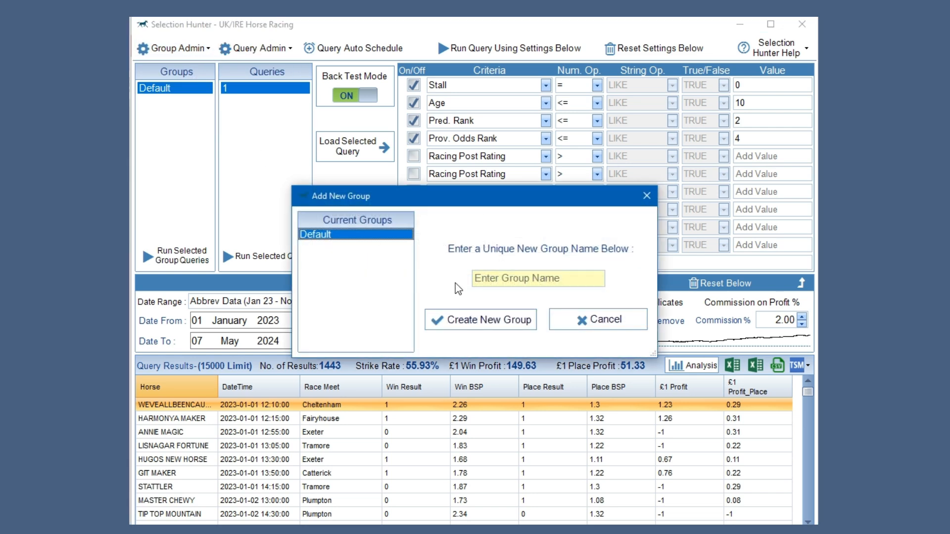
click(495, 283)
text(55Percent)
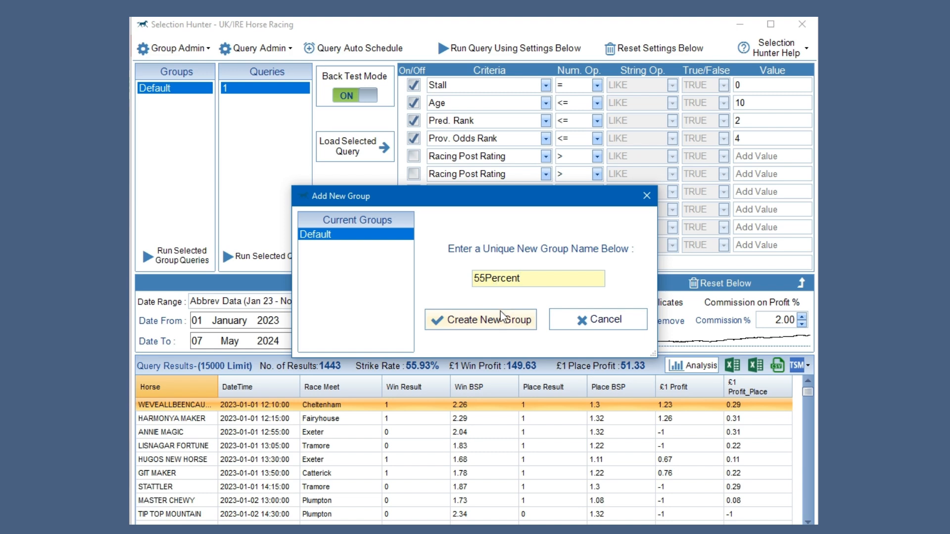
click(487, 320)
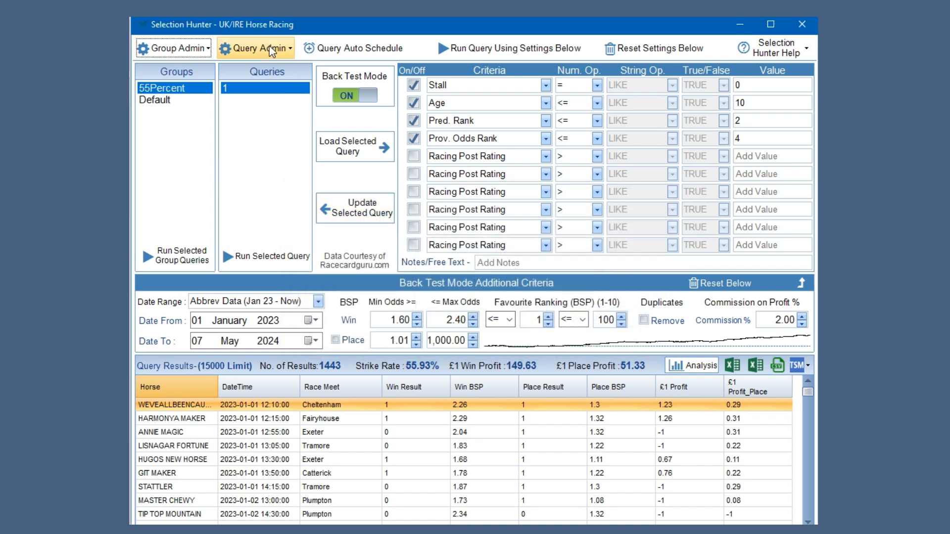
Step: Rename query 1 in the 55Percent group as 55Percent1
click(256, 48)
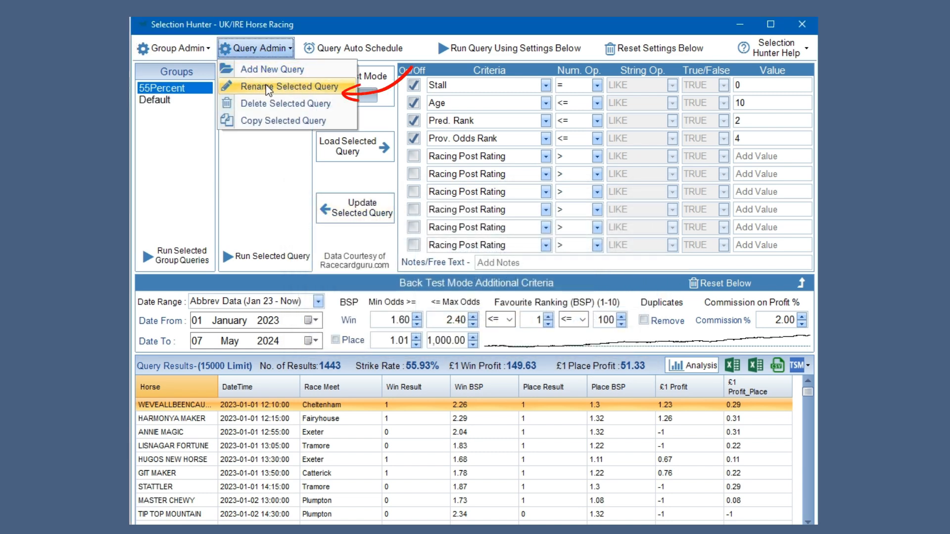
click(289, 87)
click(515, 280)
text(55Percent1)
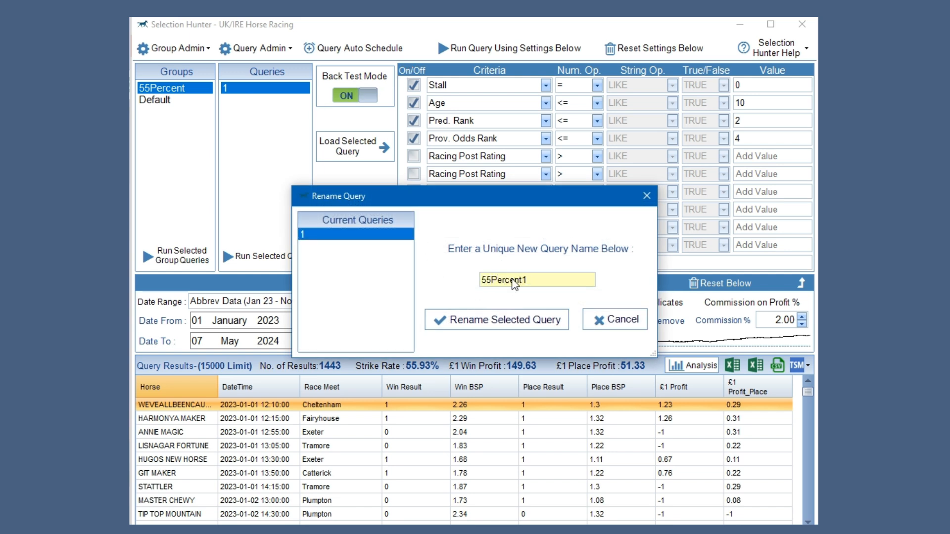
click(507, 319)
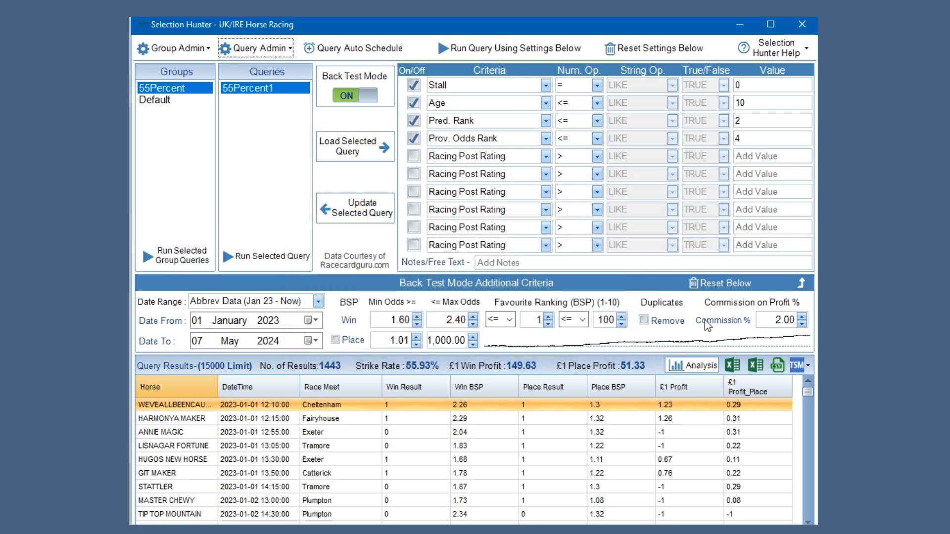
Step: Copy the current back test criteria into the notes and update the saved 55Percent1 query with the present settings
click(800, 284)
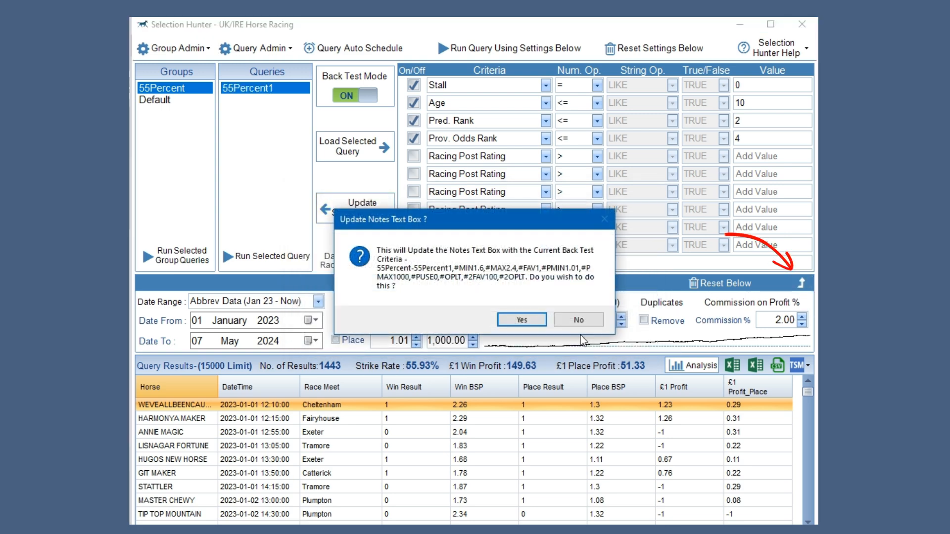
click(532, 319)
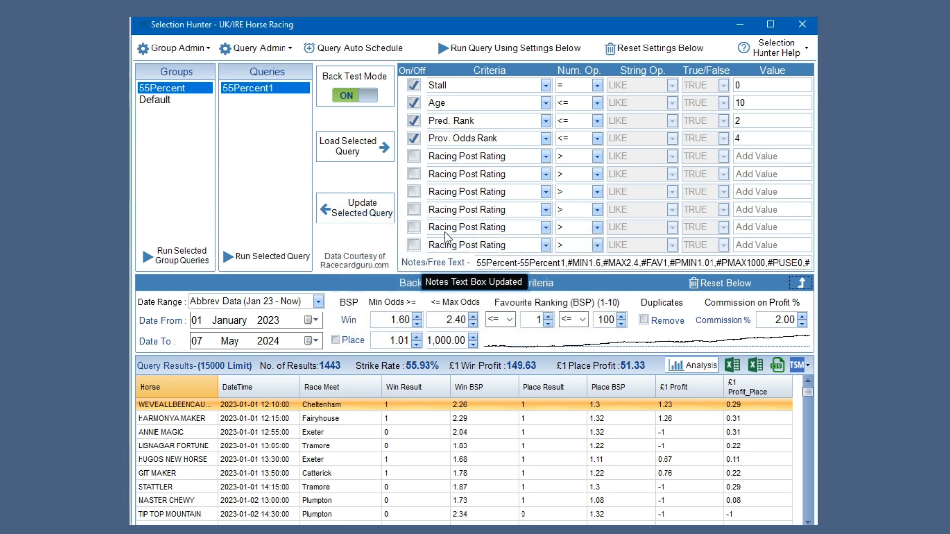
click(365, 216)
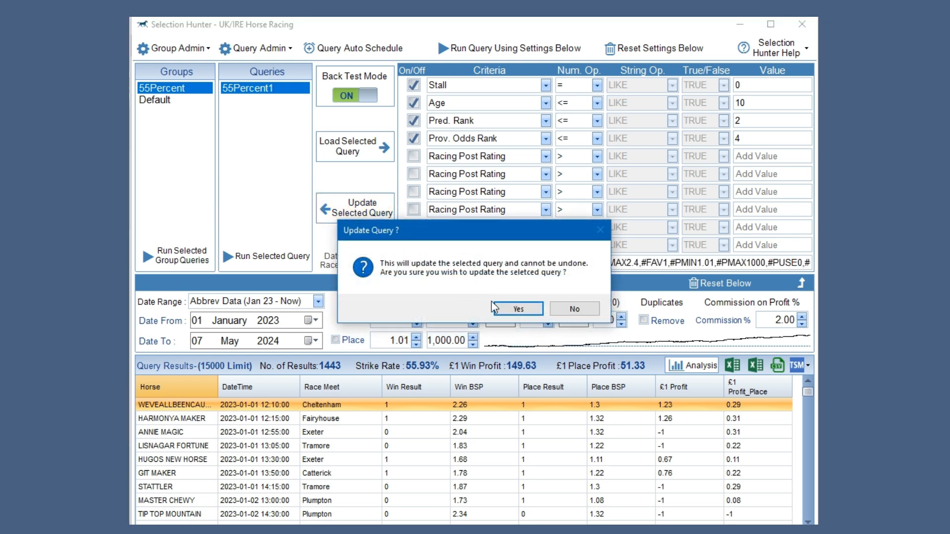
click(517, 309)
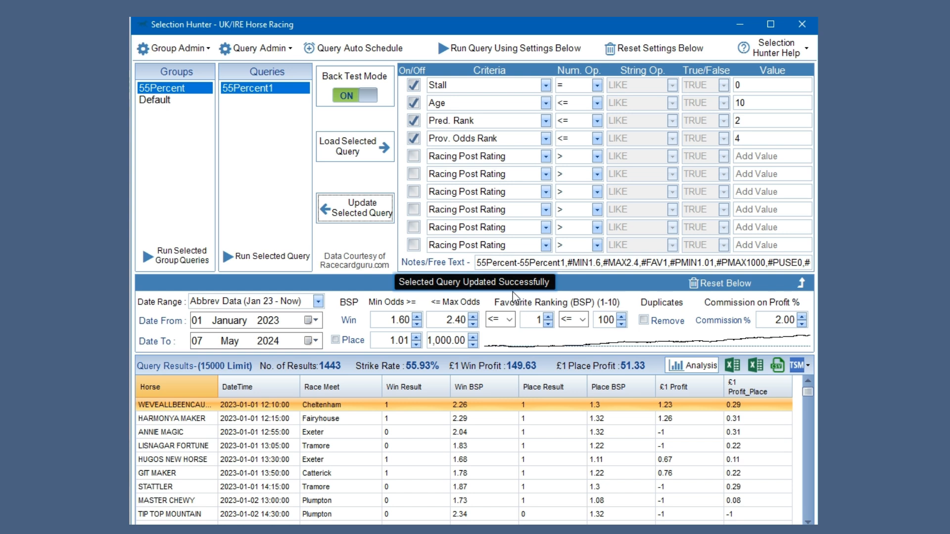
Step: Reset the query and back test settings, then reload the saved 55Percent1 query and run it
click(668, 52)
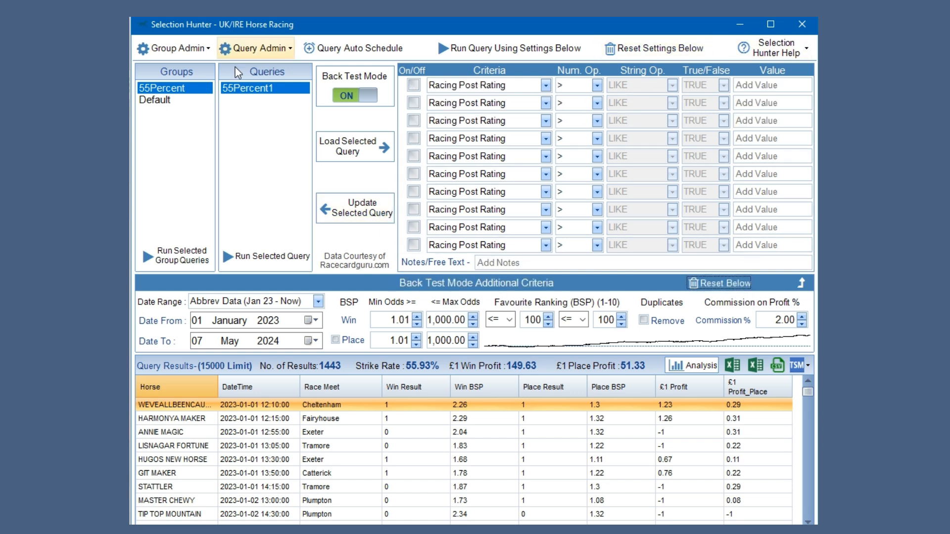
click(362, 155)
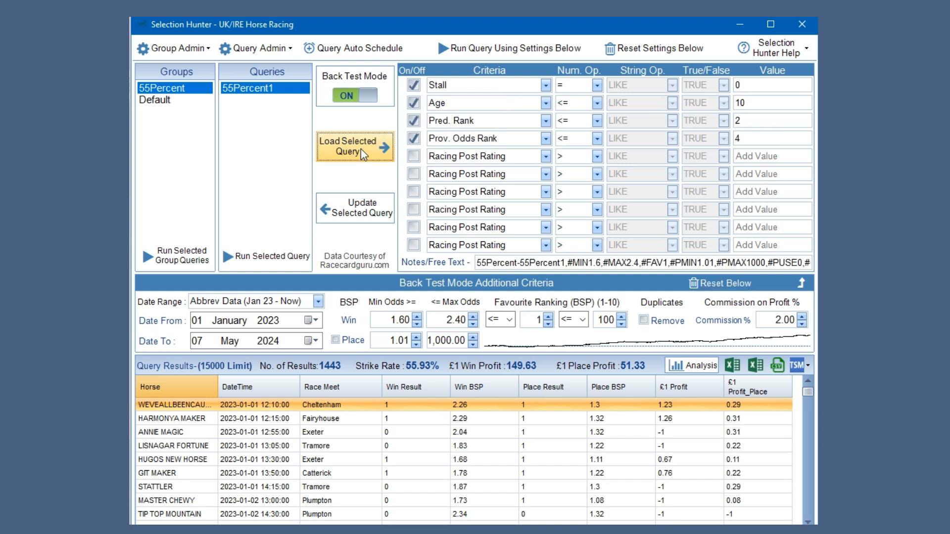
click(478, 48)
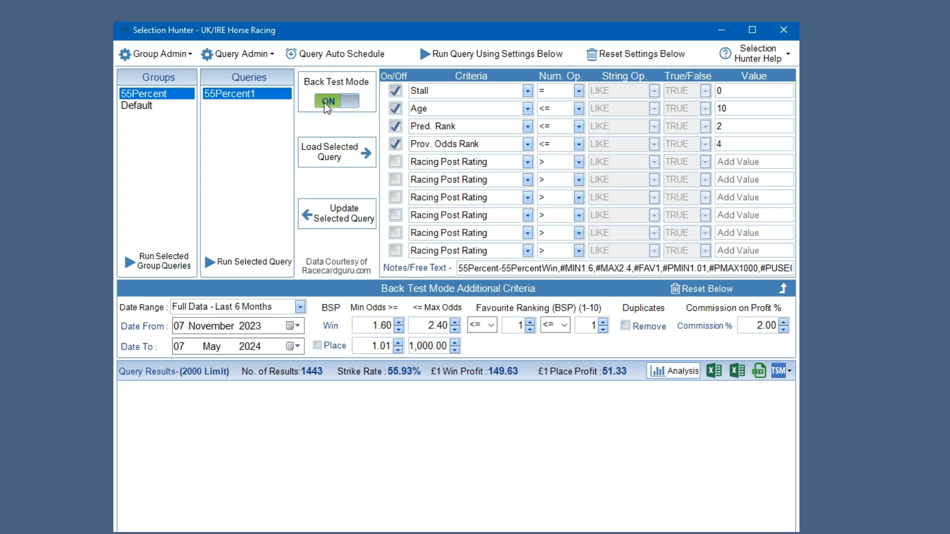
Step: Run the query with back test mode off and add all resulting rows to System 1's selections with user conditions
click(324, 102)
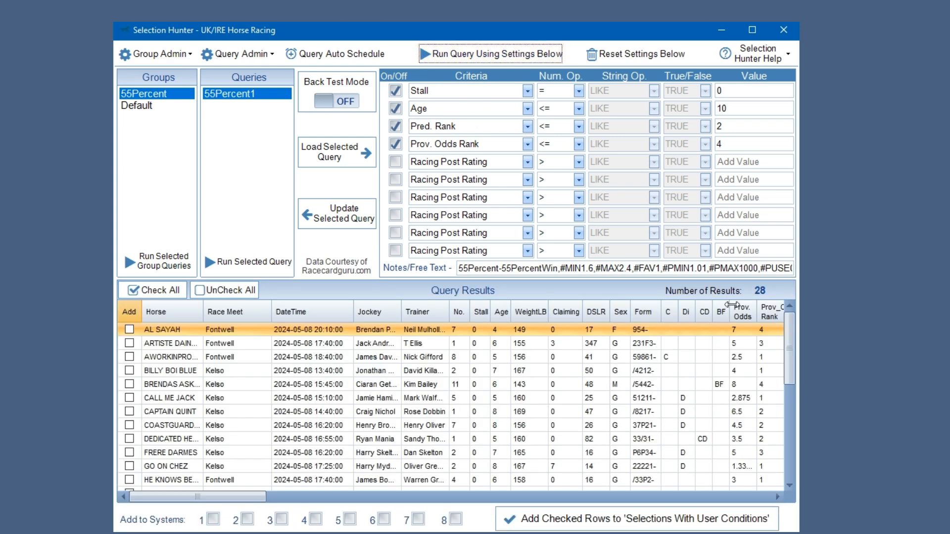
click(157, 290)
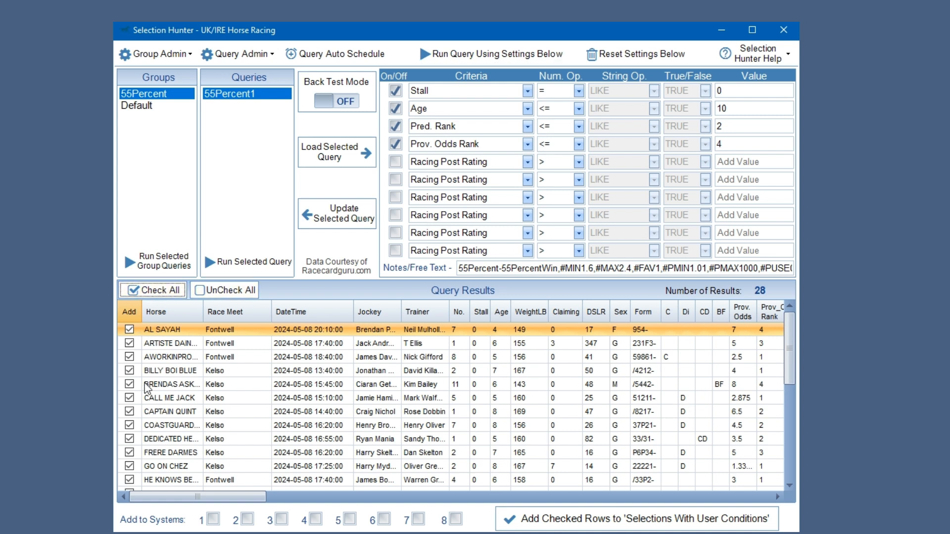
click(213, 521)
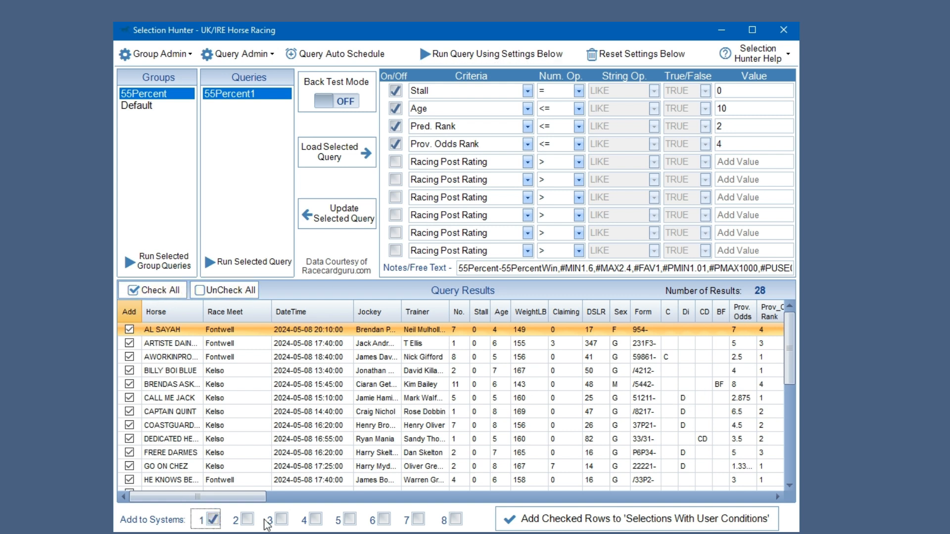
click(570, 524)
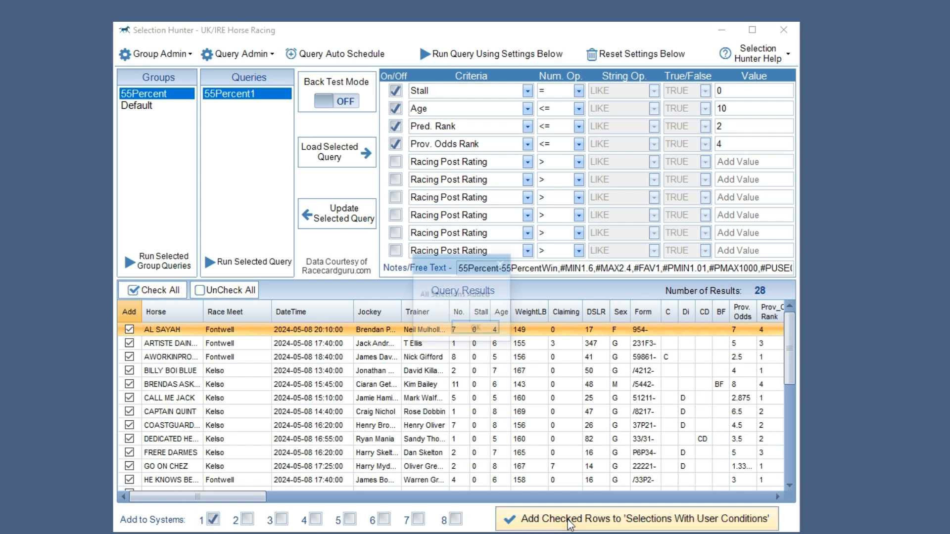
click(477, 329)
click(783, 30)
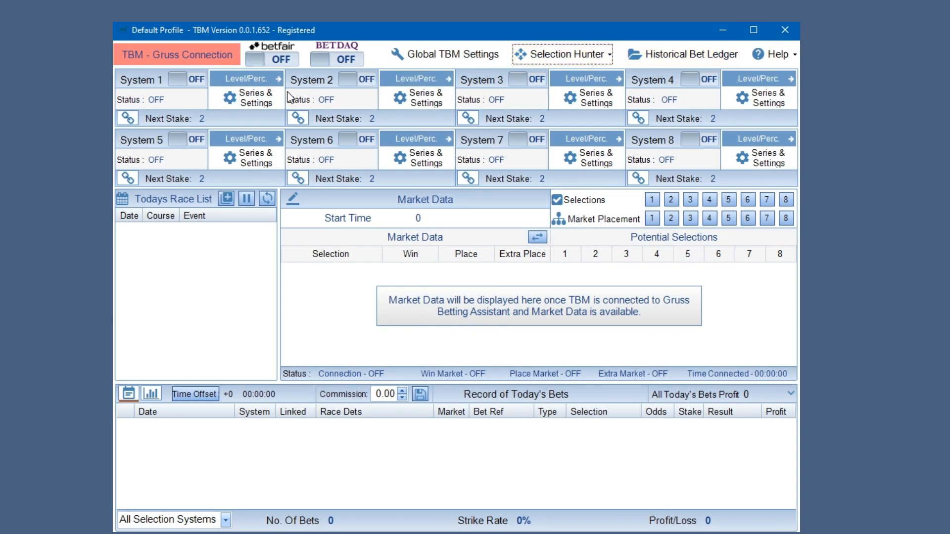
Step: Set the win market odds range in System 1's conditions for user selections, with lower odds of 1.6
click(267, 99)
click(352, 77)
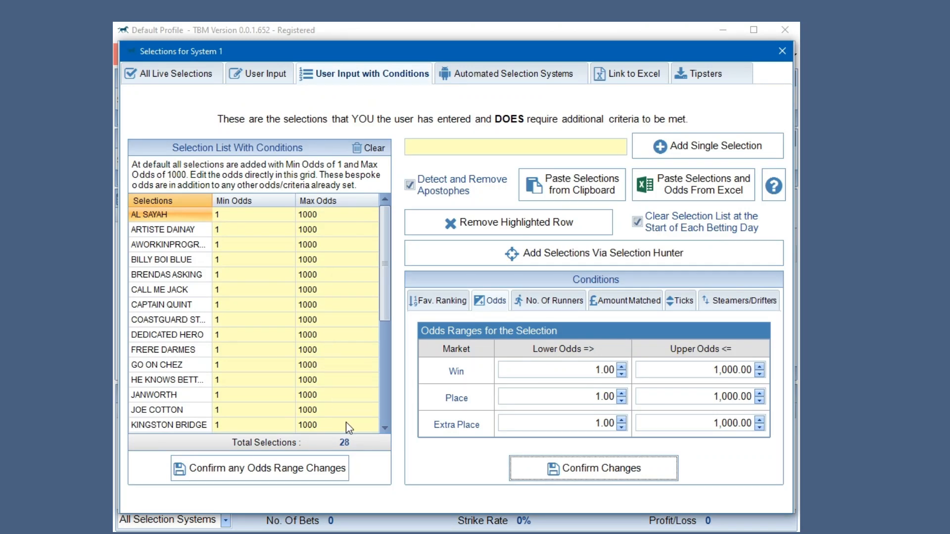
click(555, 373)
text(1.)
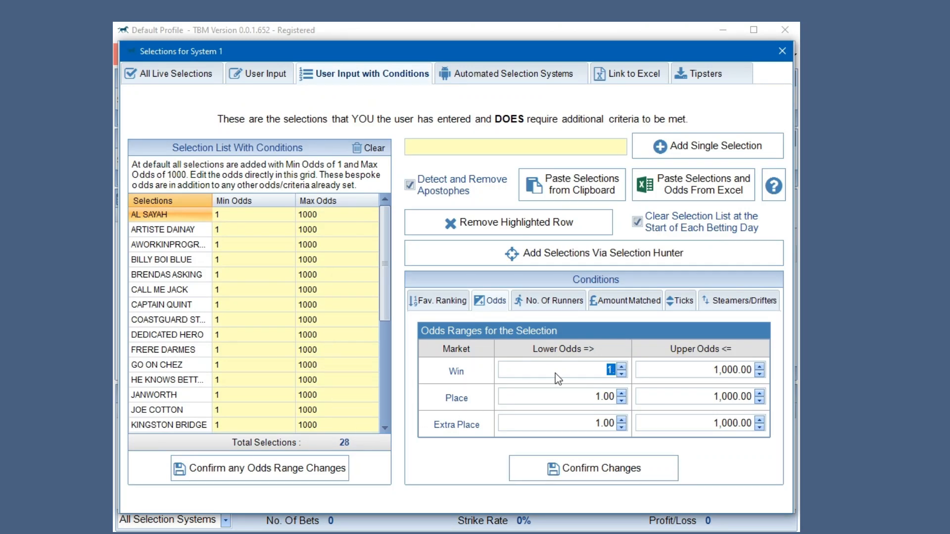
text(6)
click(736, 375)
Step: Set the first win market favourite ranking limit to 1 for System 1's selections and confirm the condition changes
click(451, 303)
double_click(642, 368)
text(1)
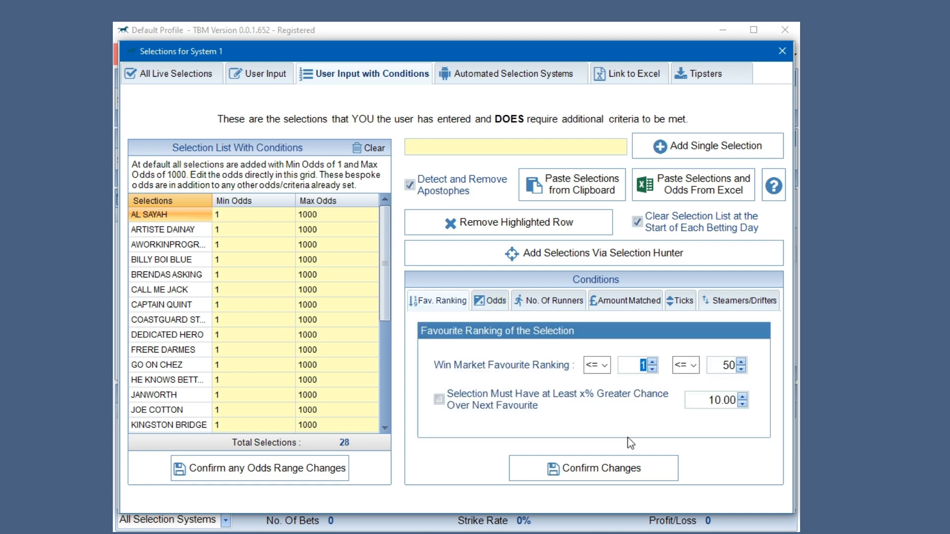
click(628, 467)
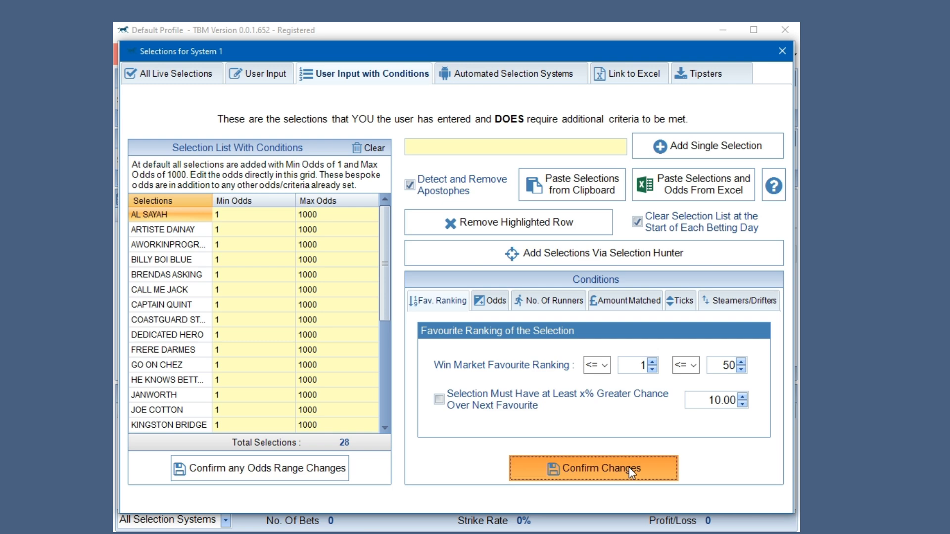
click(781, 52)
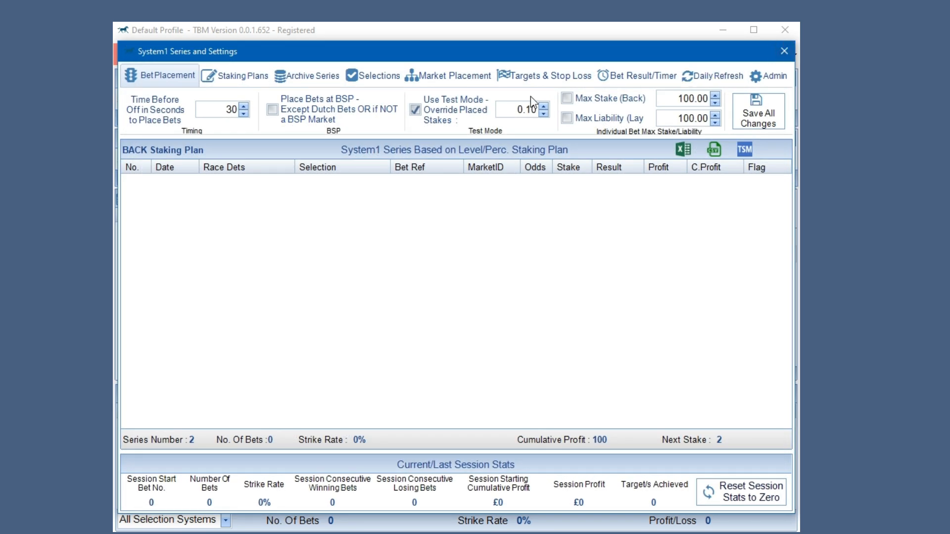
Step: Save System 1's market placement options with single bets placed in the Single Win Market
click(455, 77)
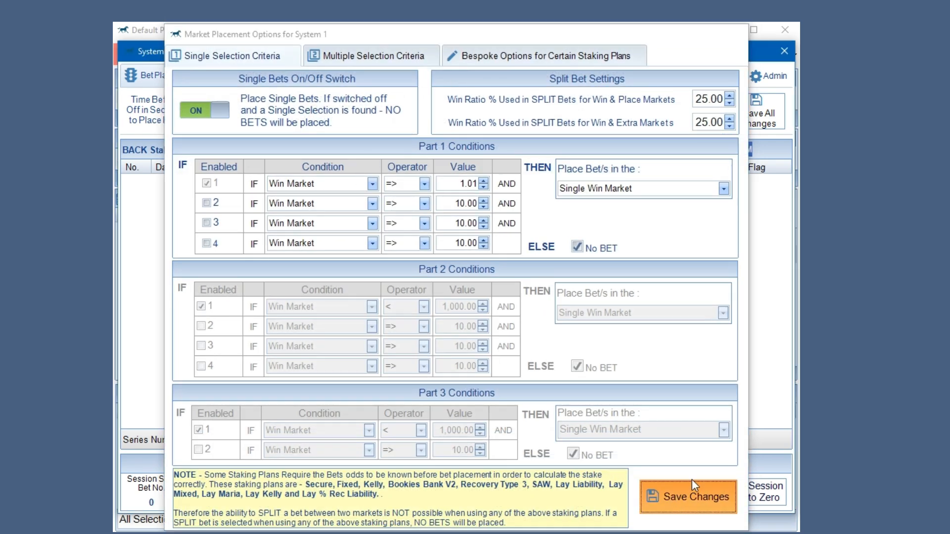
click(692, 496)
click(784, 51)
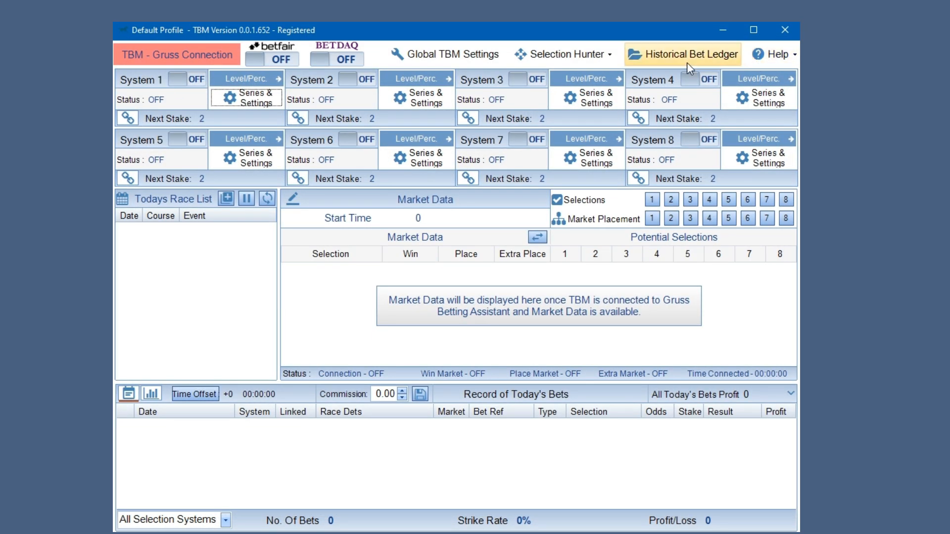
Step: Create an active auto schedule in the UK/IRE Horse Racing Selection Hunter that adds the 55Percent group's selections to System 1 at 09:30
click(575, 55)
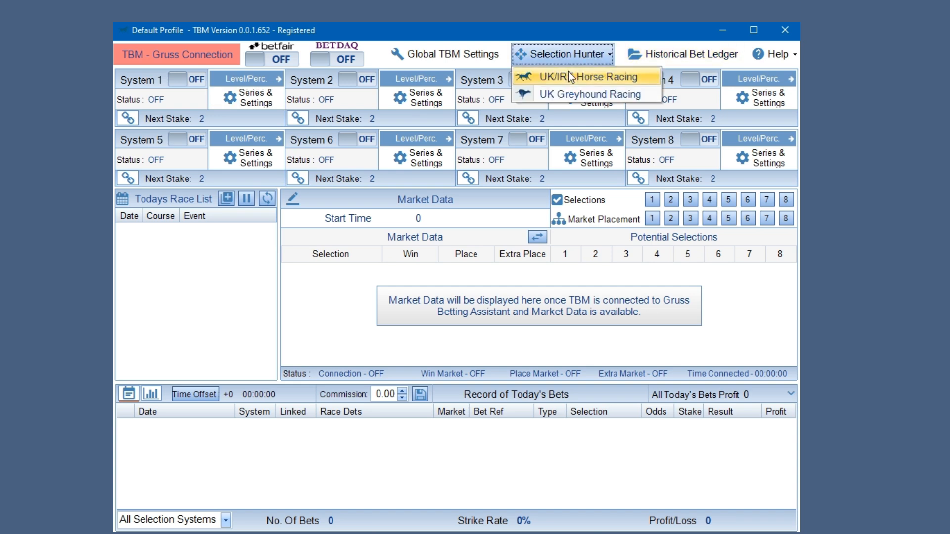
click(570, 78)
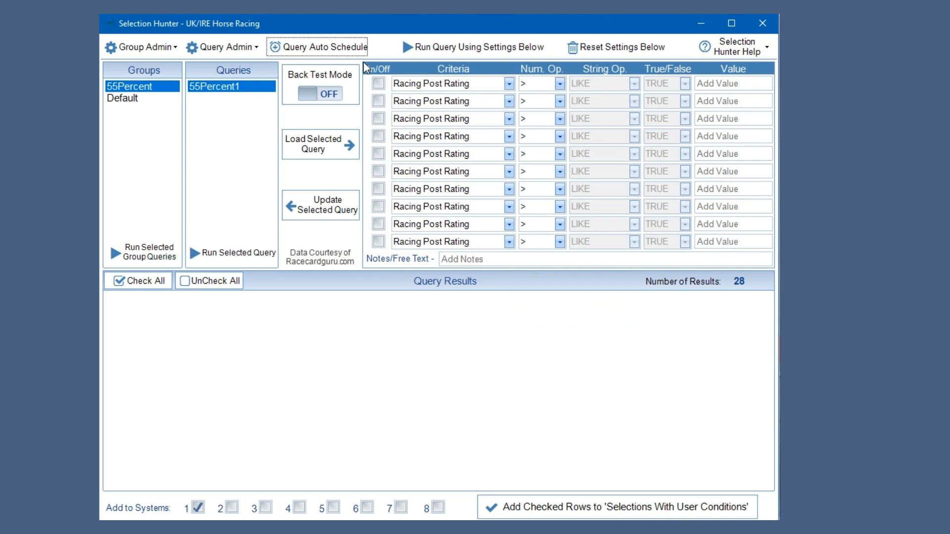
click(314, 46)
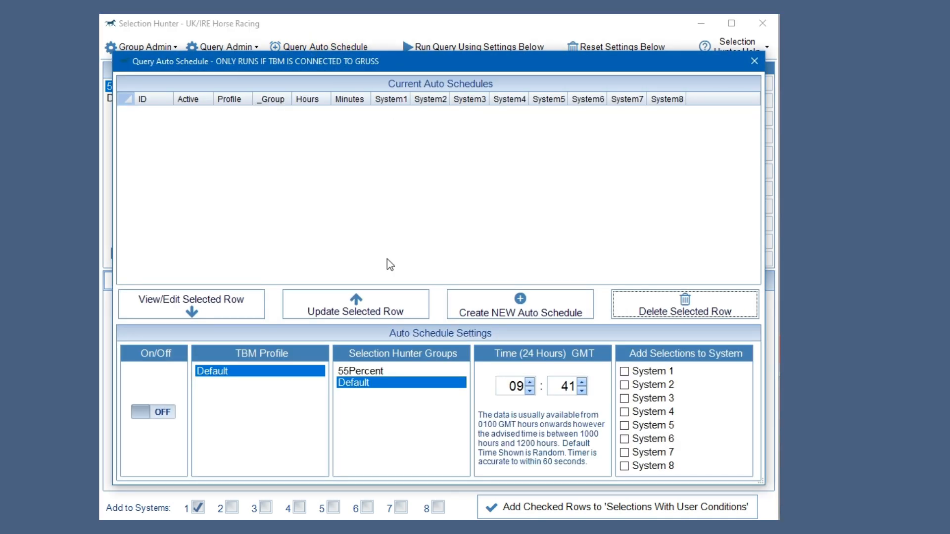
click(384, 372)
double_click(568, 388)
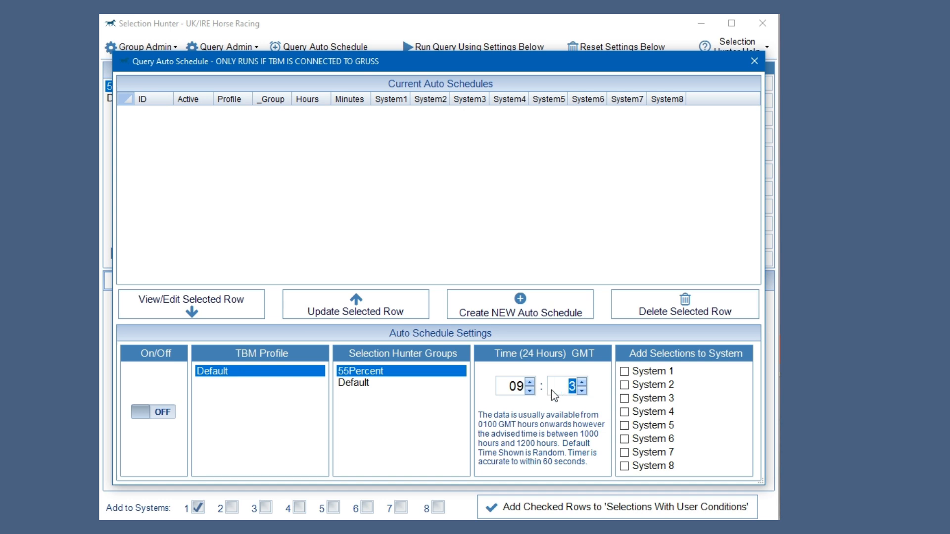
text(30)
click(621, 375)
click(622, 375)
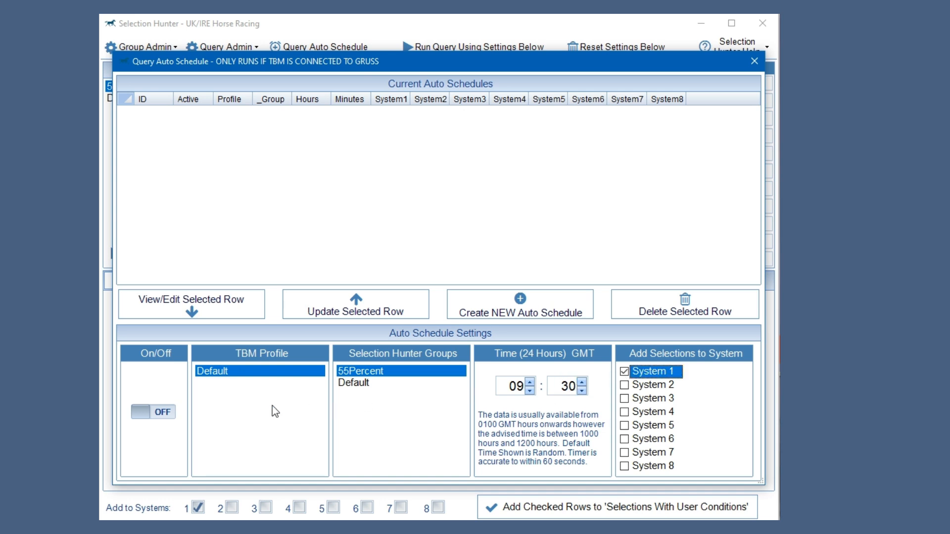
click(157, 412)
click(545, 295)
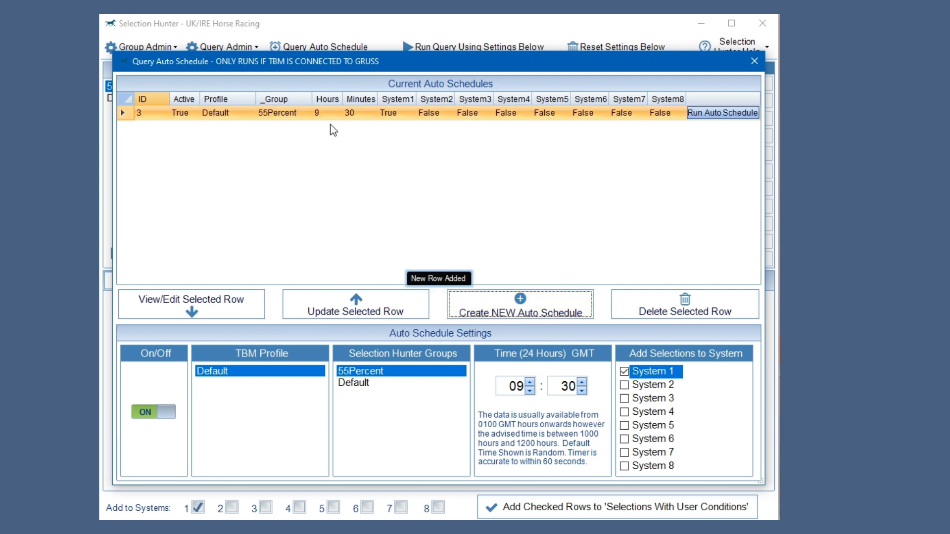
Step: Run the 55Percent auto schedule manually and open System 1's user selections with conditions to check them
click(731, 115)
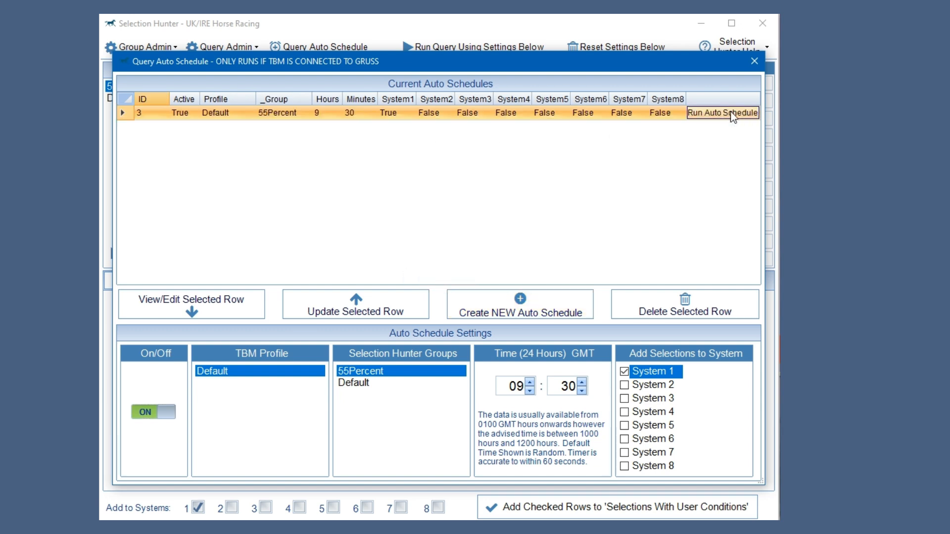
click(754, 61)
click(762, 23)
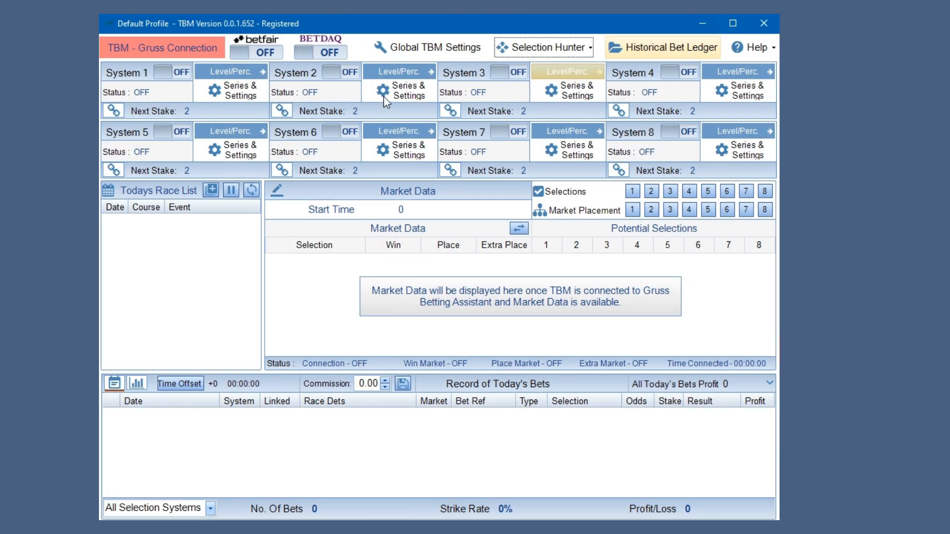
click(231, 91)
click(345, 75)
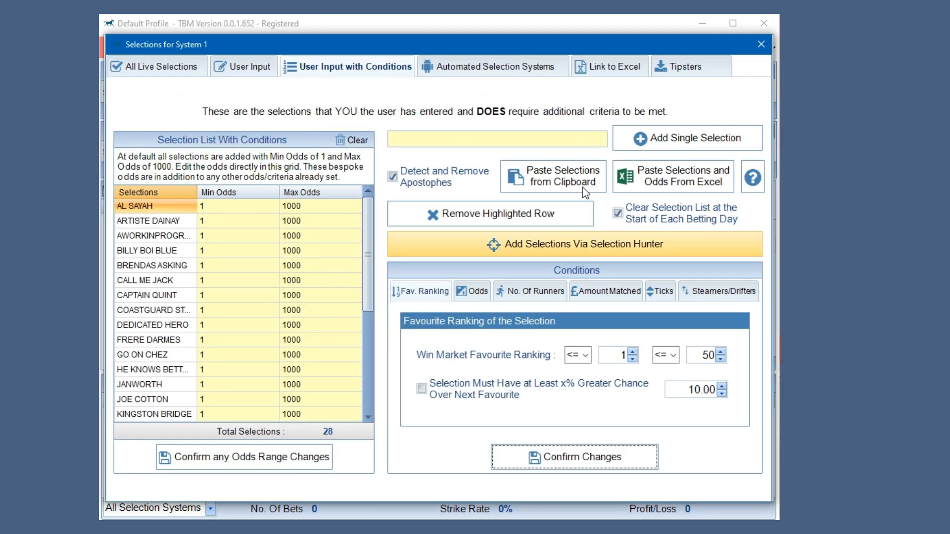
Step: Return to Selection Hunter, load the 55 Percent preset from the Online Preset Database and run its query in Back Test Mode
click(759, 45)
click(762, 46)
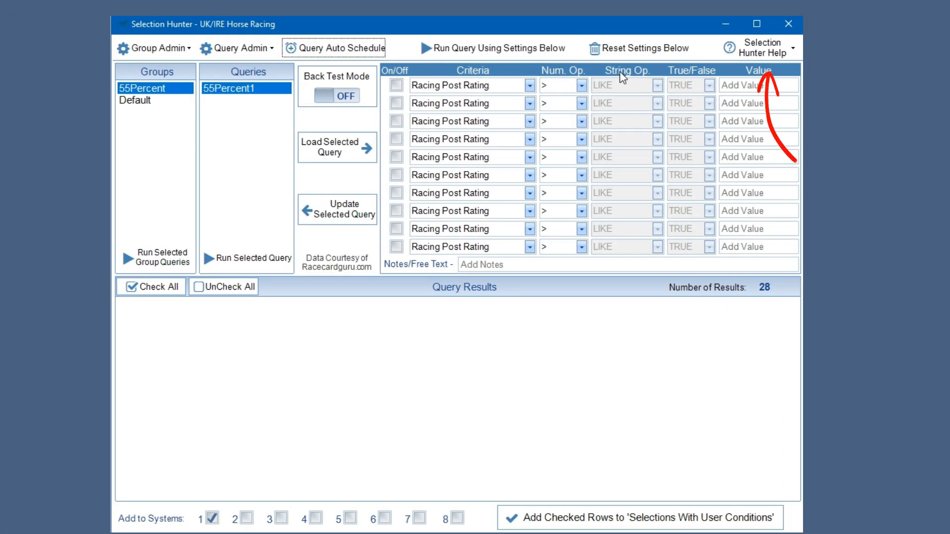
click(772, 48)
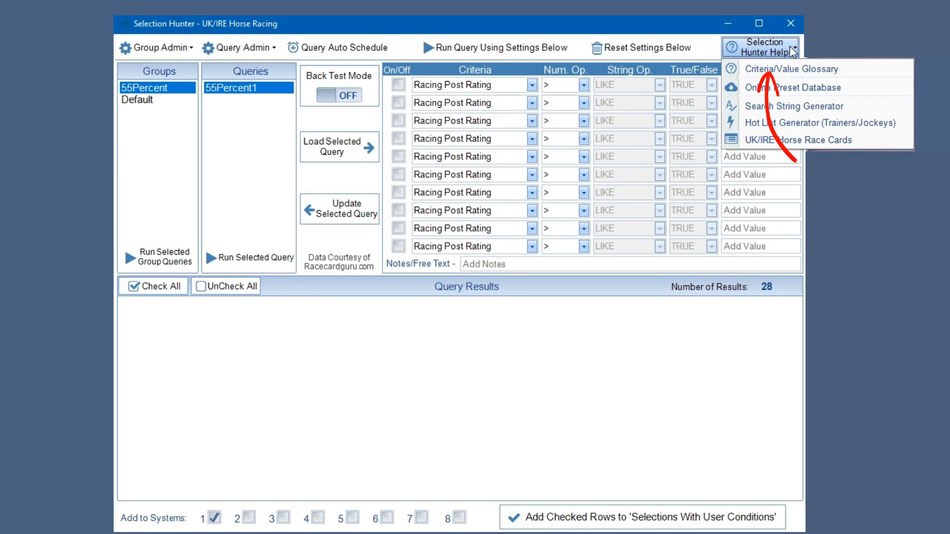
click(806, 90)
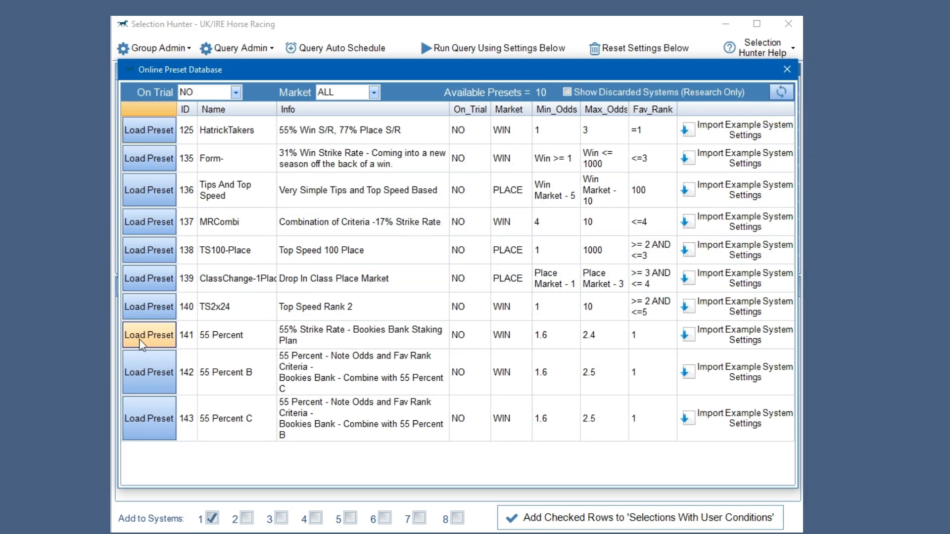
click(140, 338)
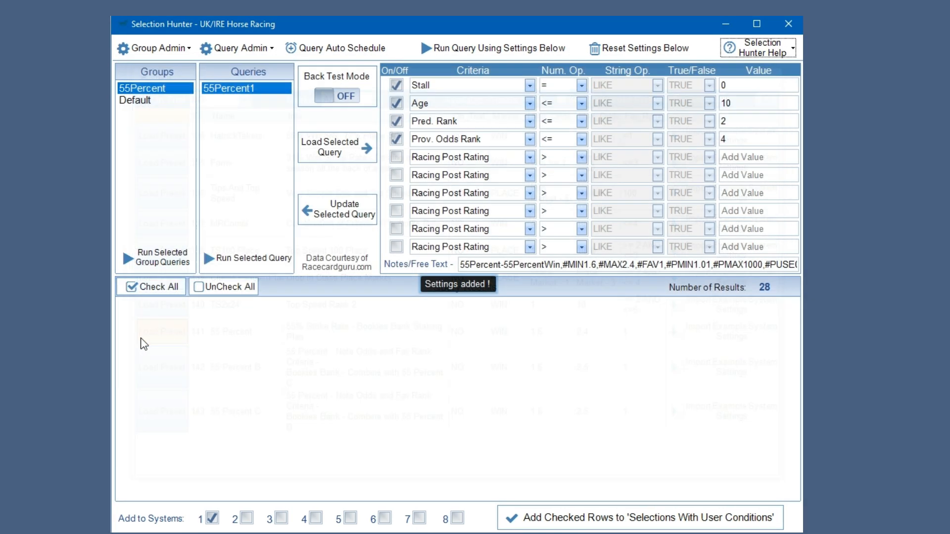
click(352, 97)
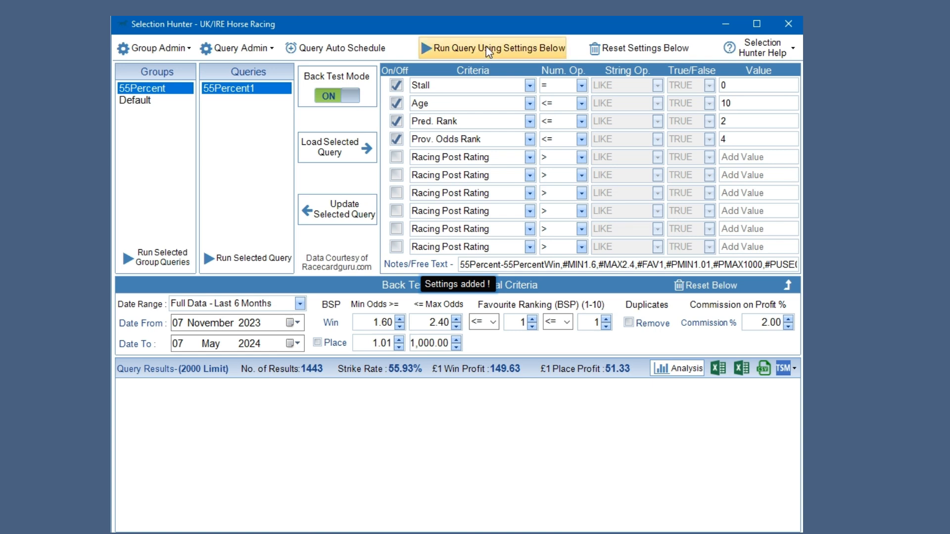
click(488, 52)
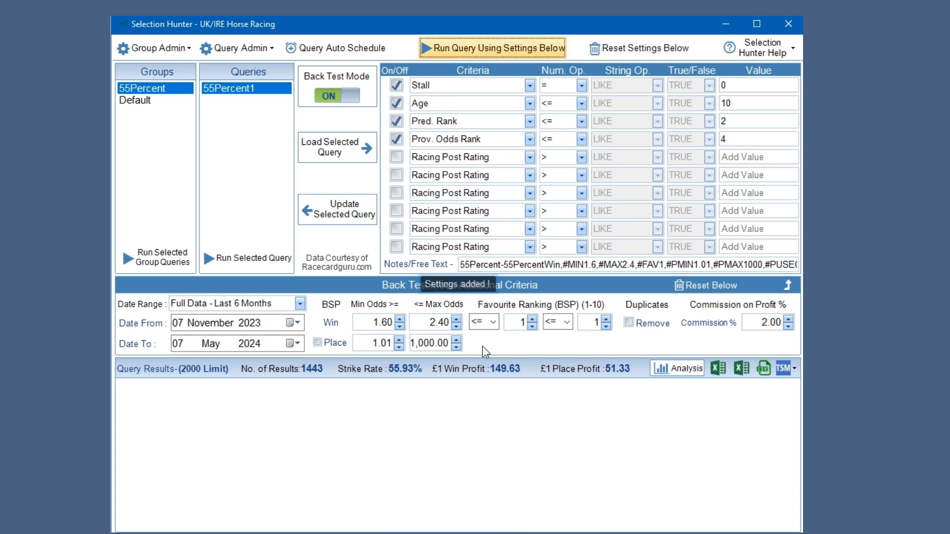